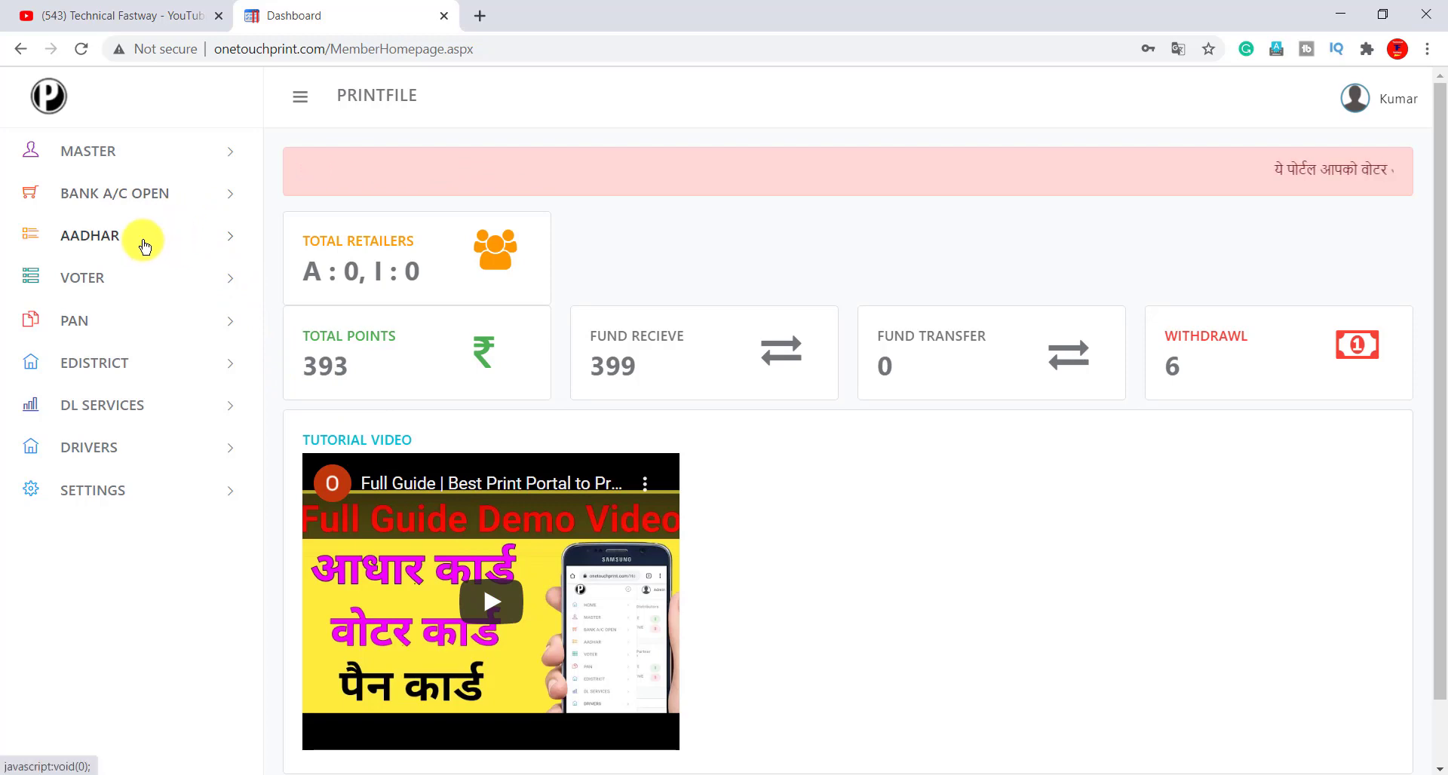
- Review the services offered under the Aadhar, Voter, PAN and Edistrict categories
click(145, 240)
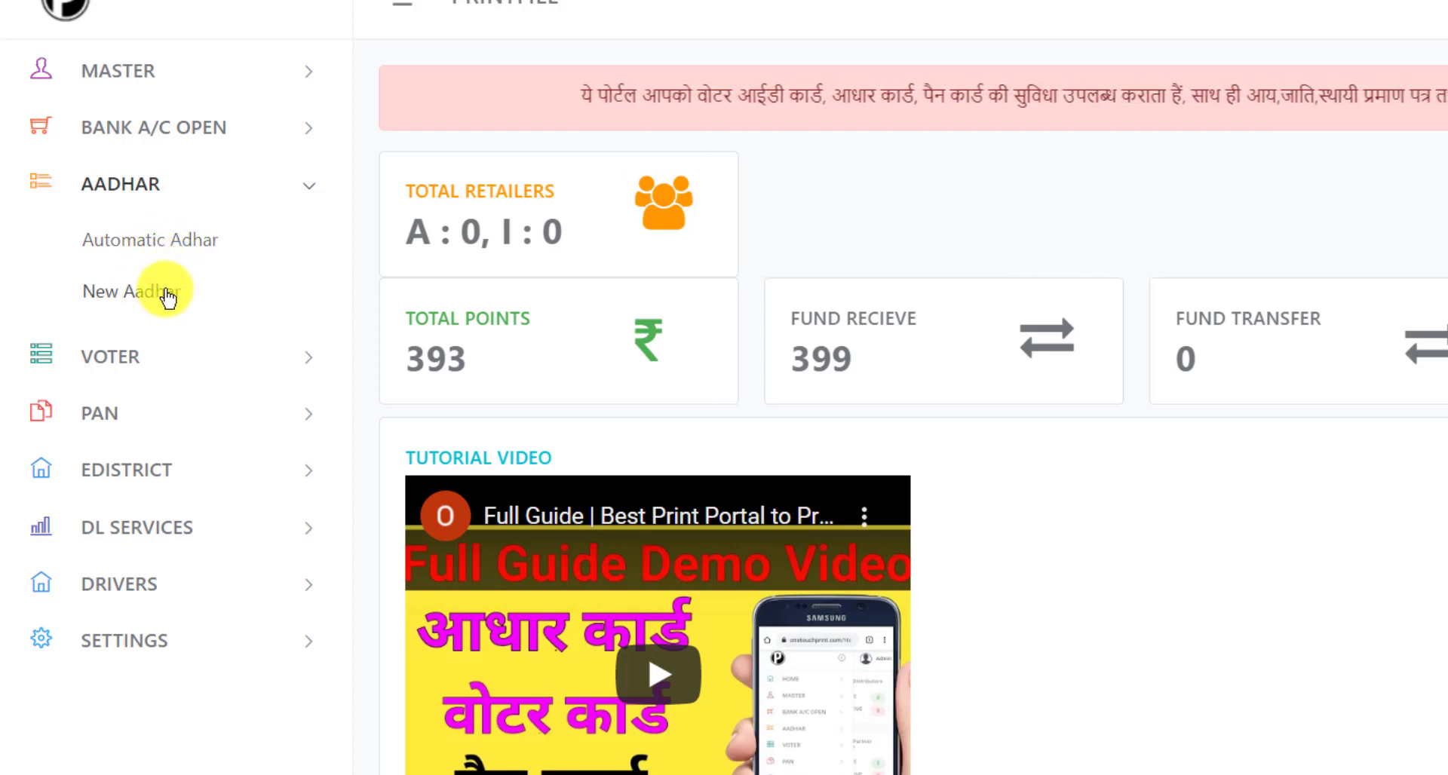
click(158, 356)
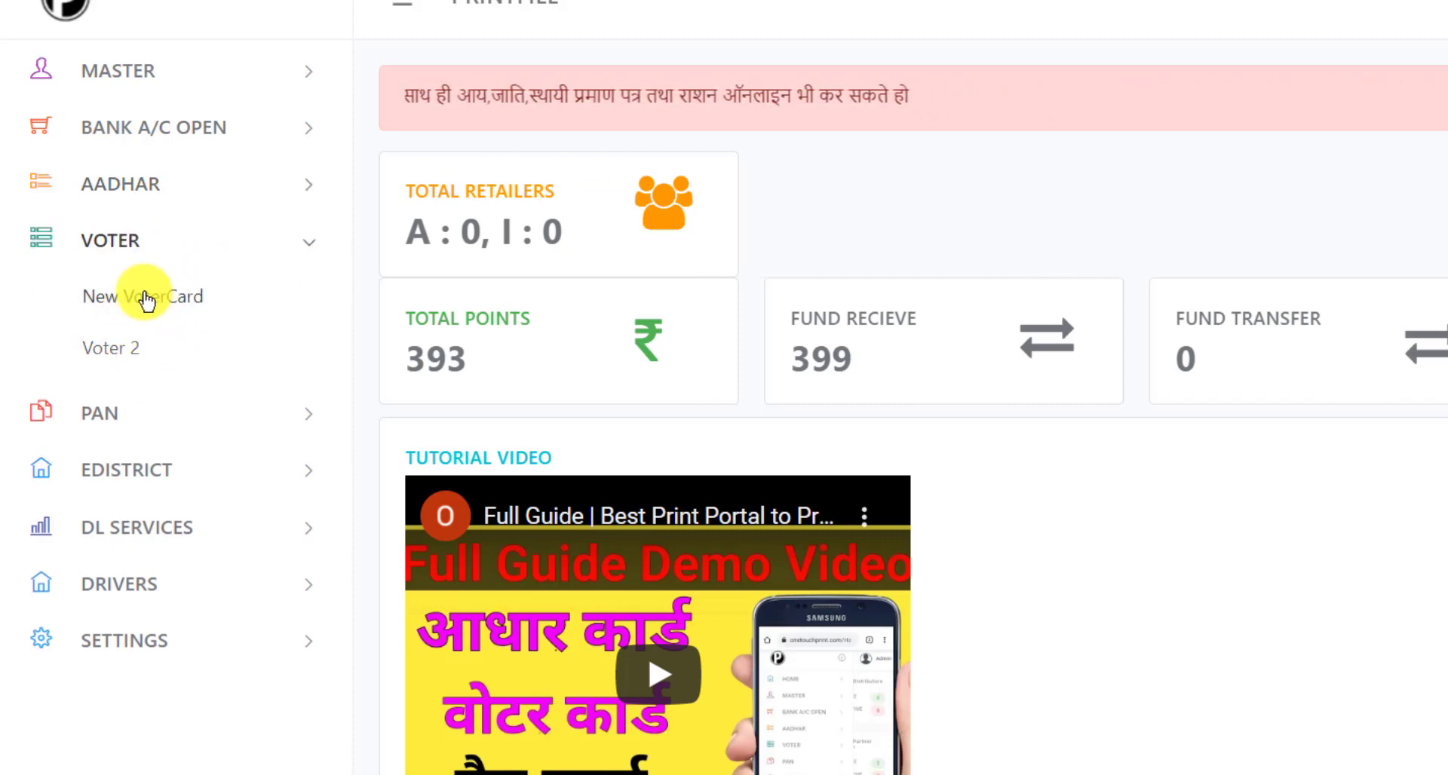
click(218, 250)
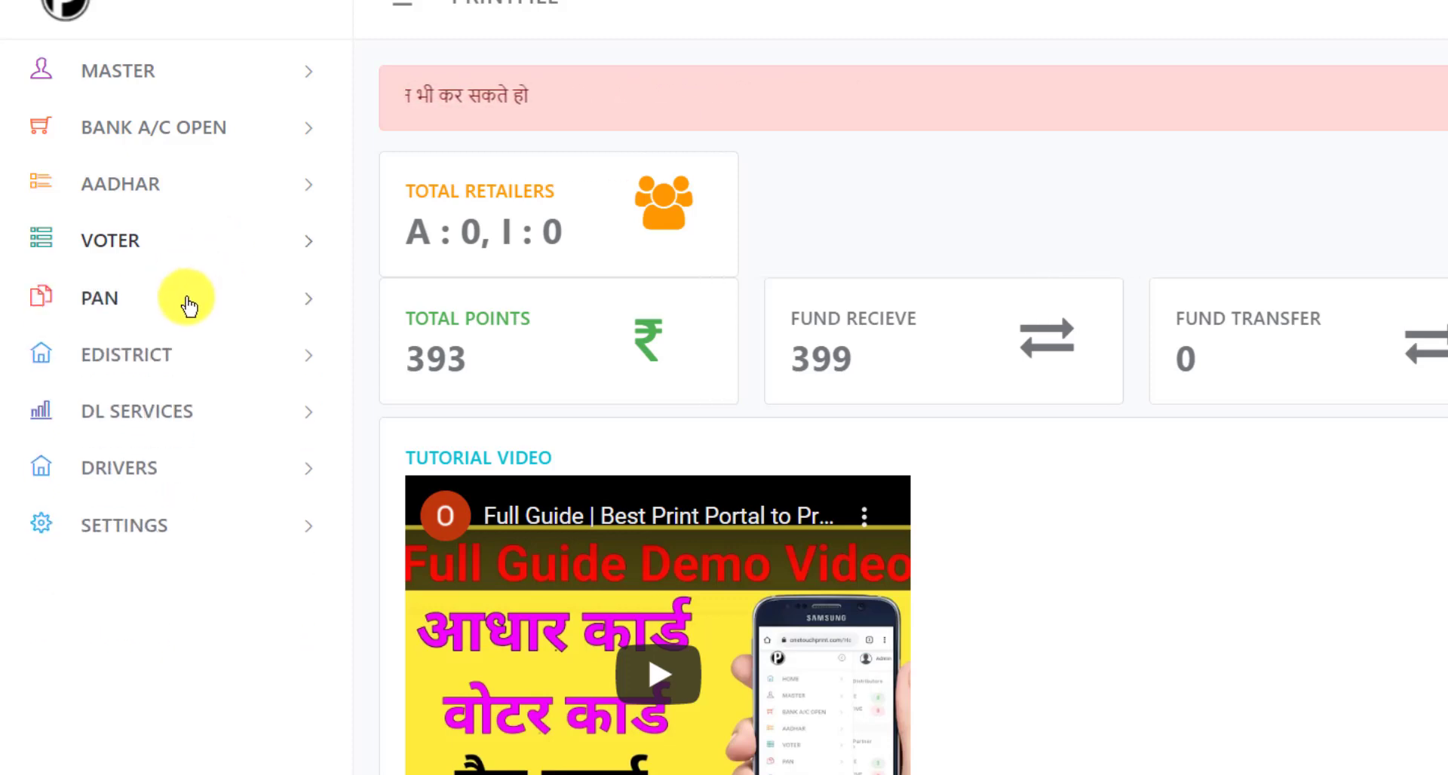
click(188, 303)
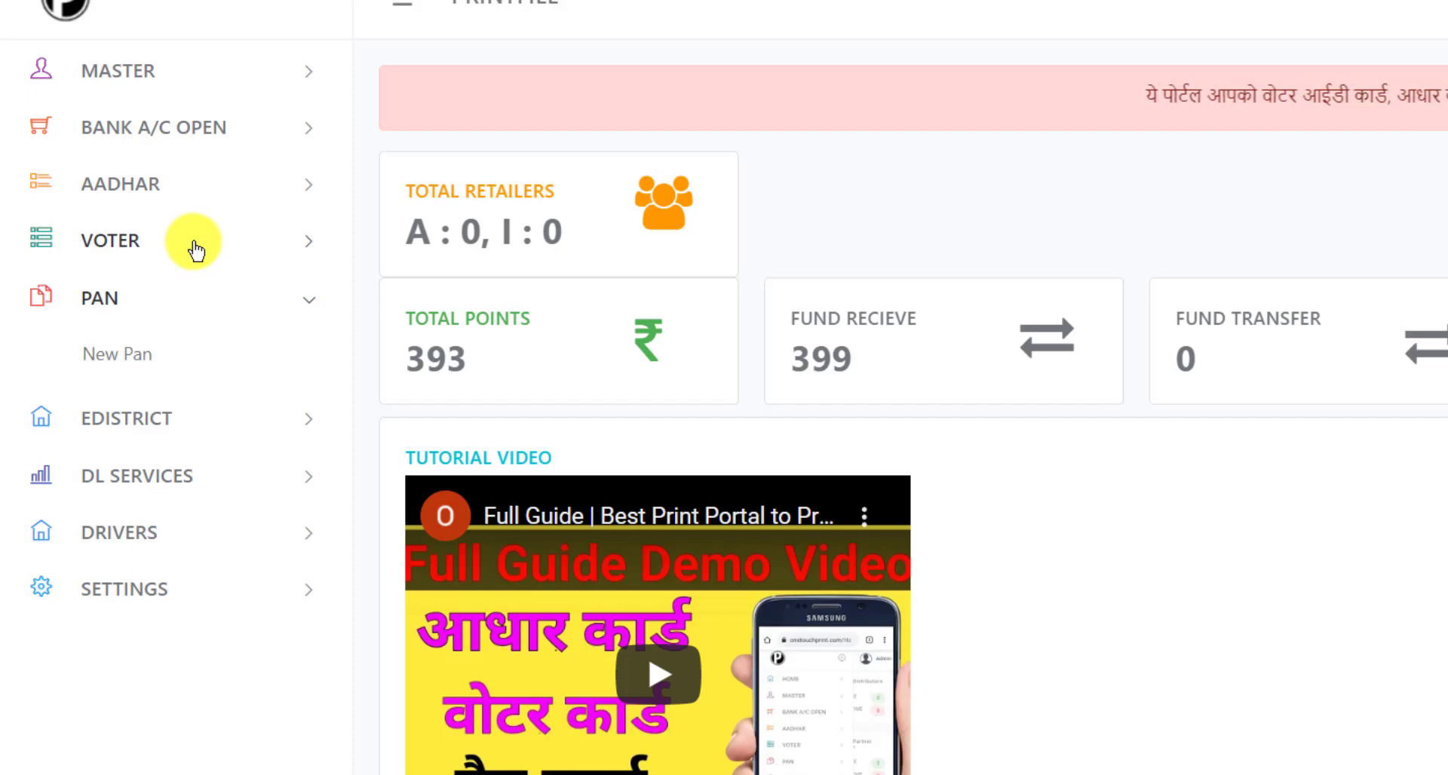
click(140, 427)
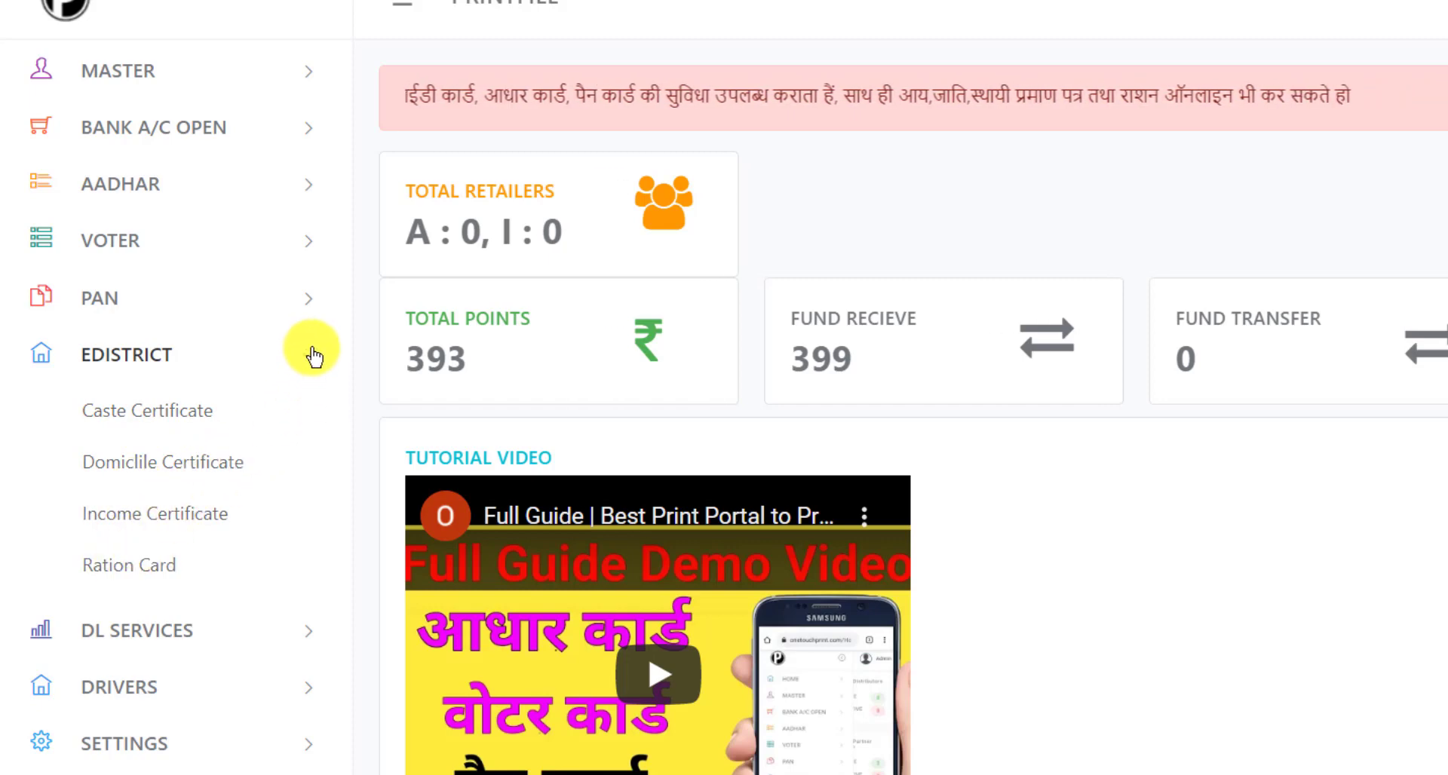
click(315, 357)
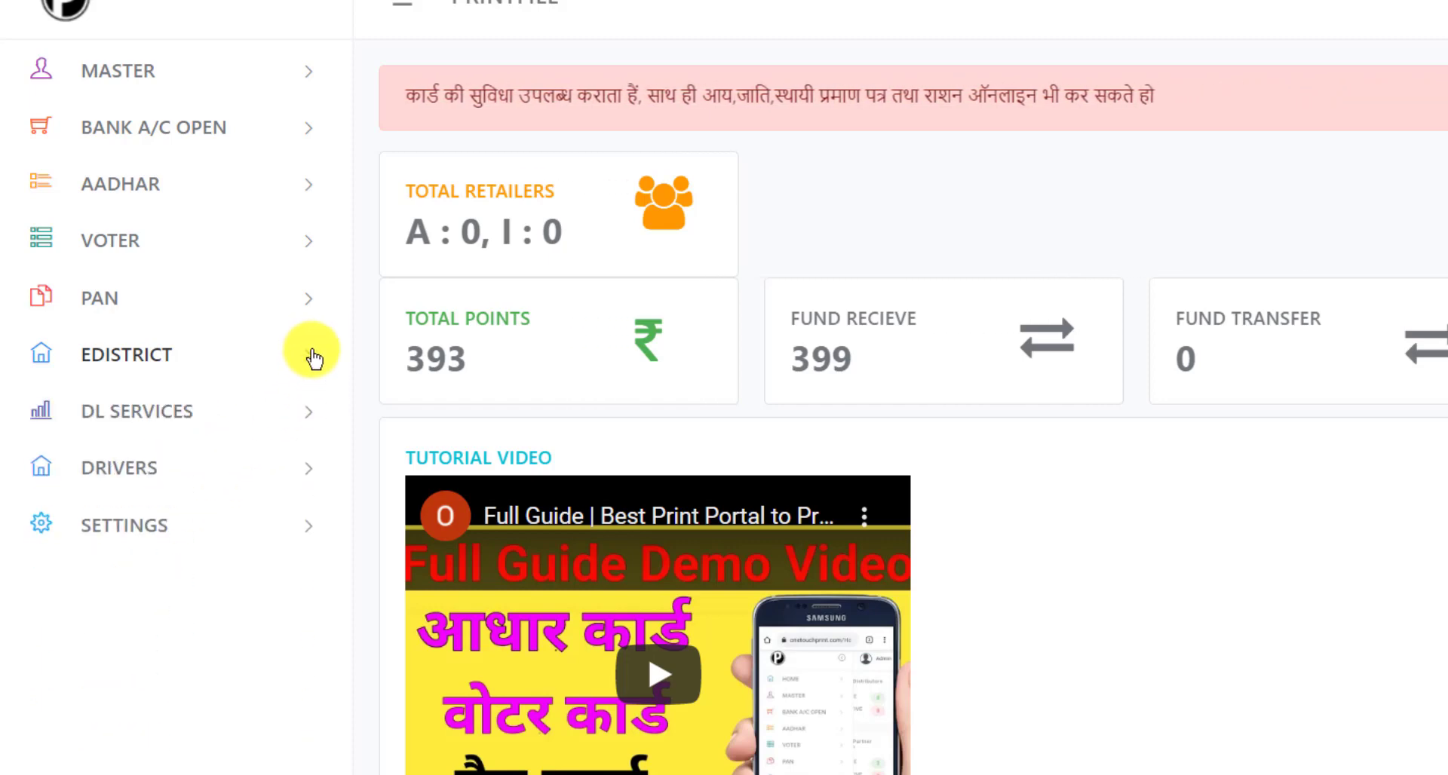
- Open the entry form for generating a new PAN card
click(302, 301)
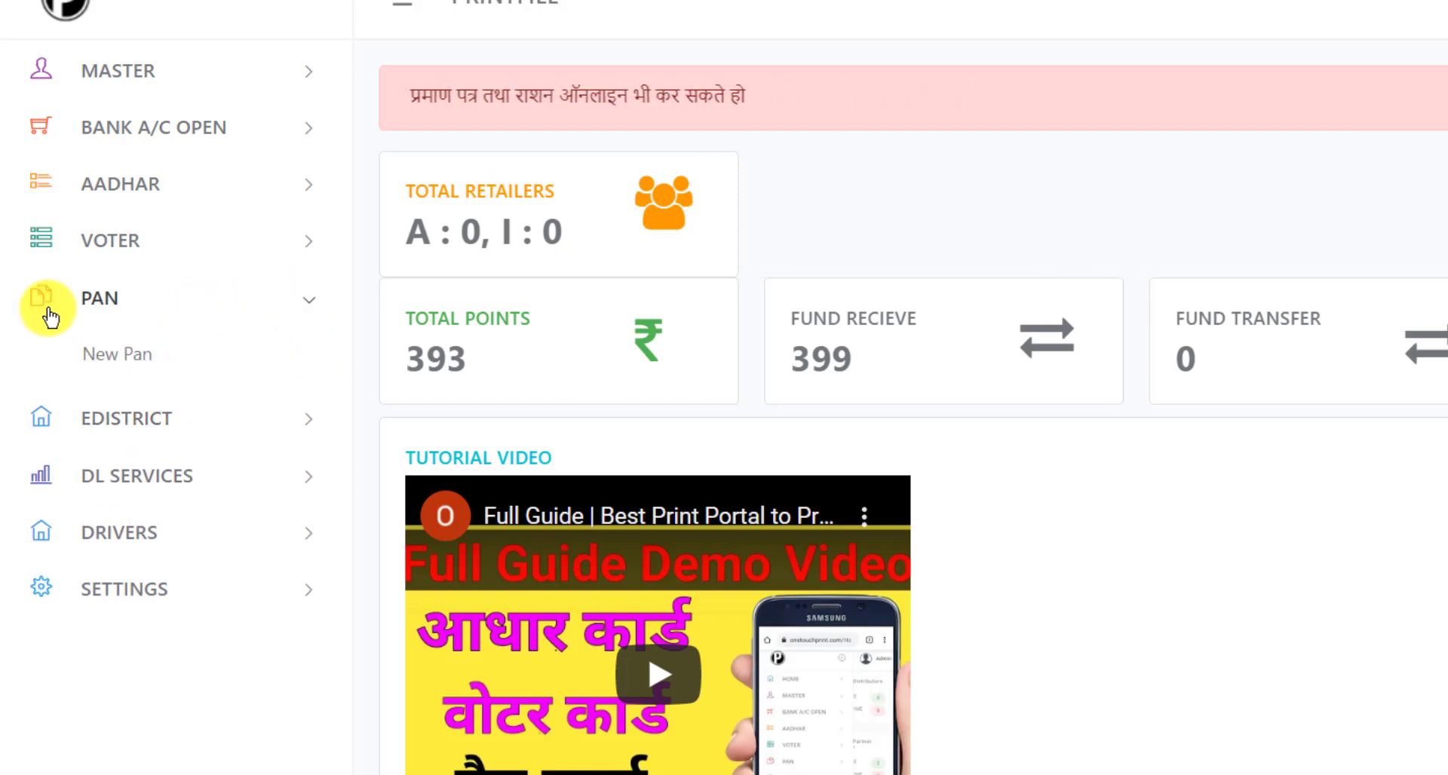
click(181, 332)
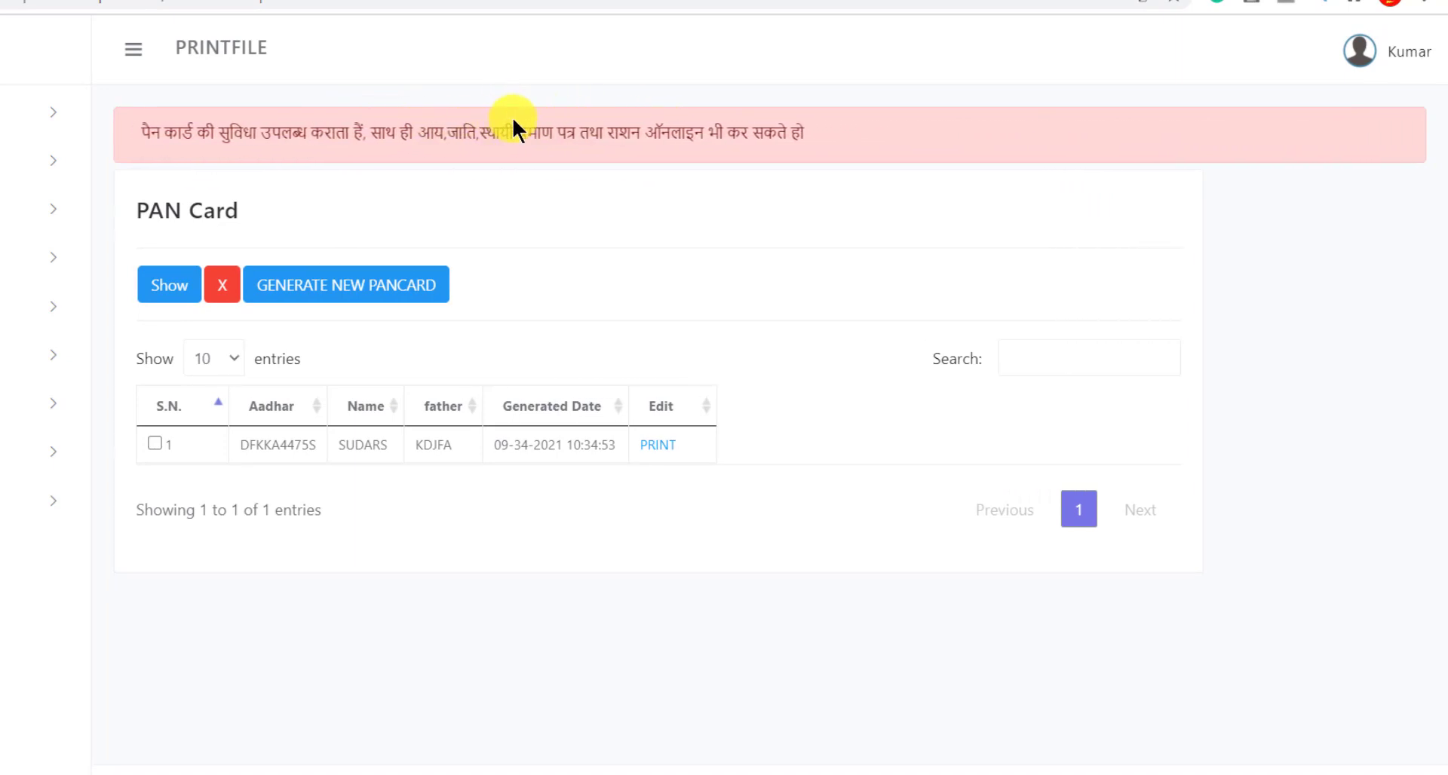
click(351, 282)
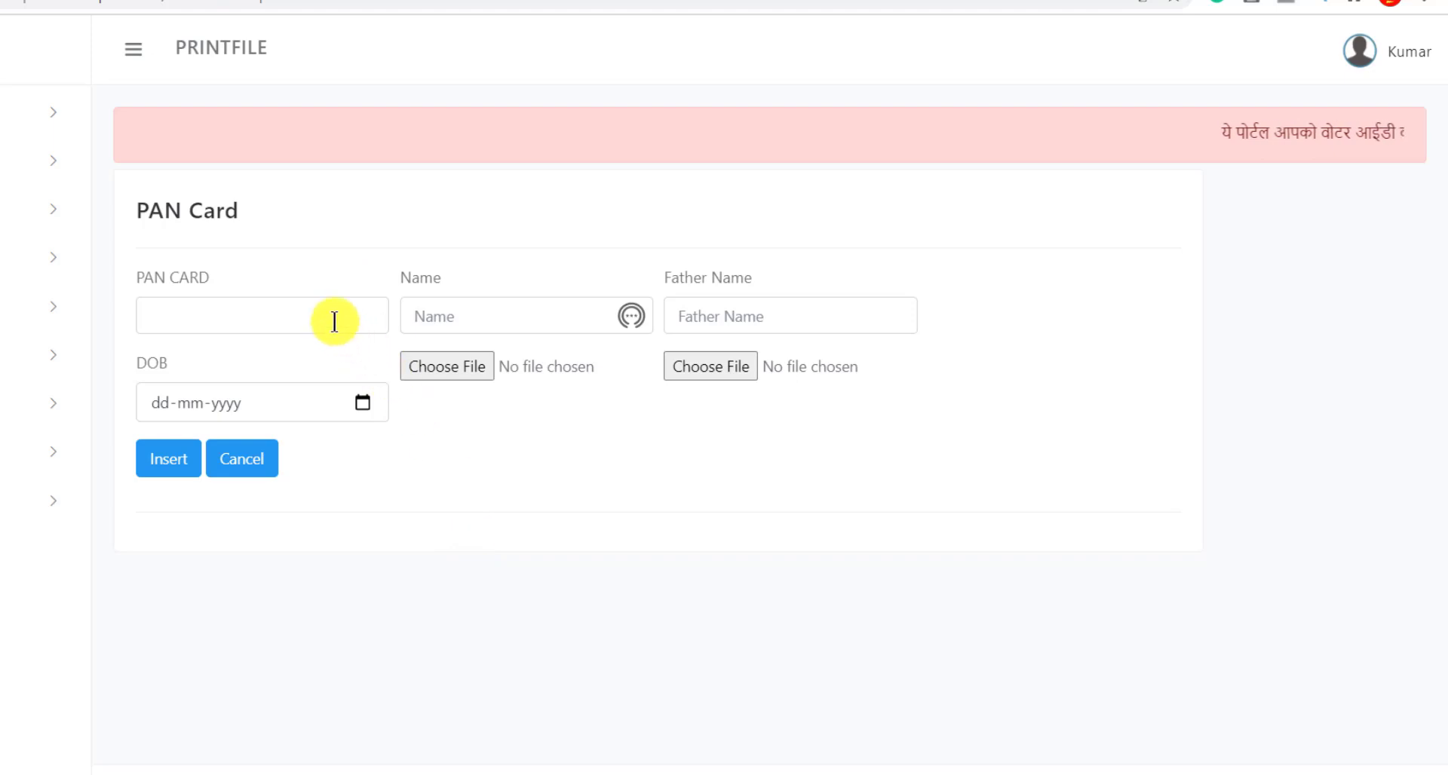
- Insert a PAN card record with the card number, holder's name, father's name, date of birth, photo PH.jpg and signature SIG.jpg
click(335, 320)
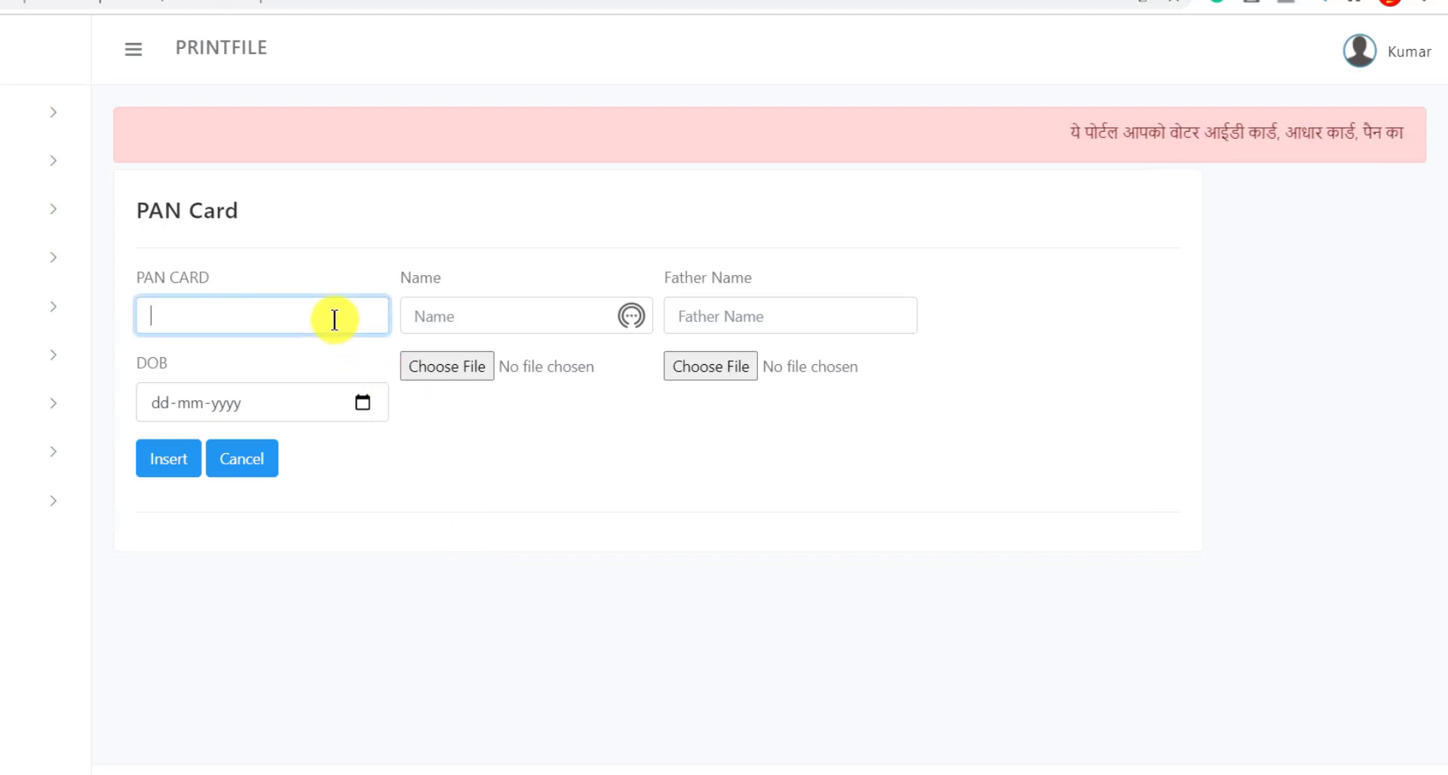
click(492, 316)
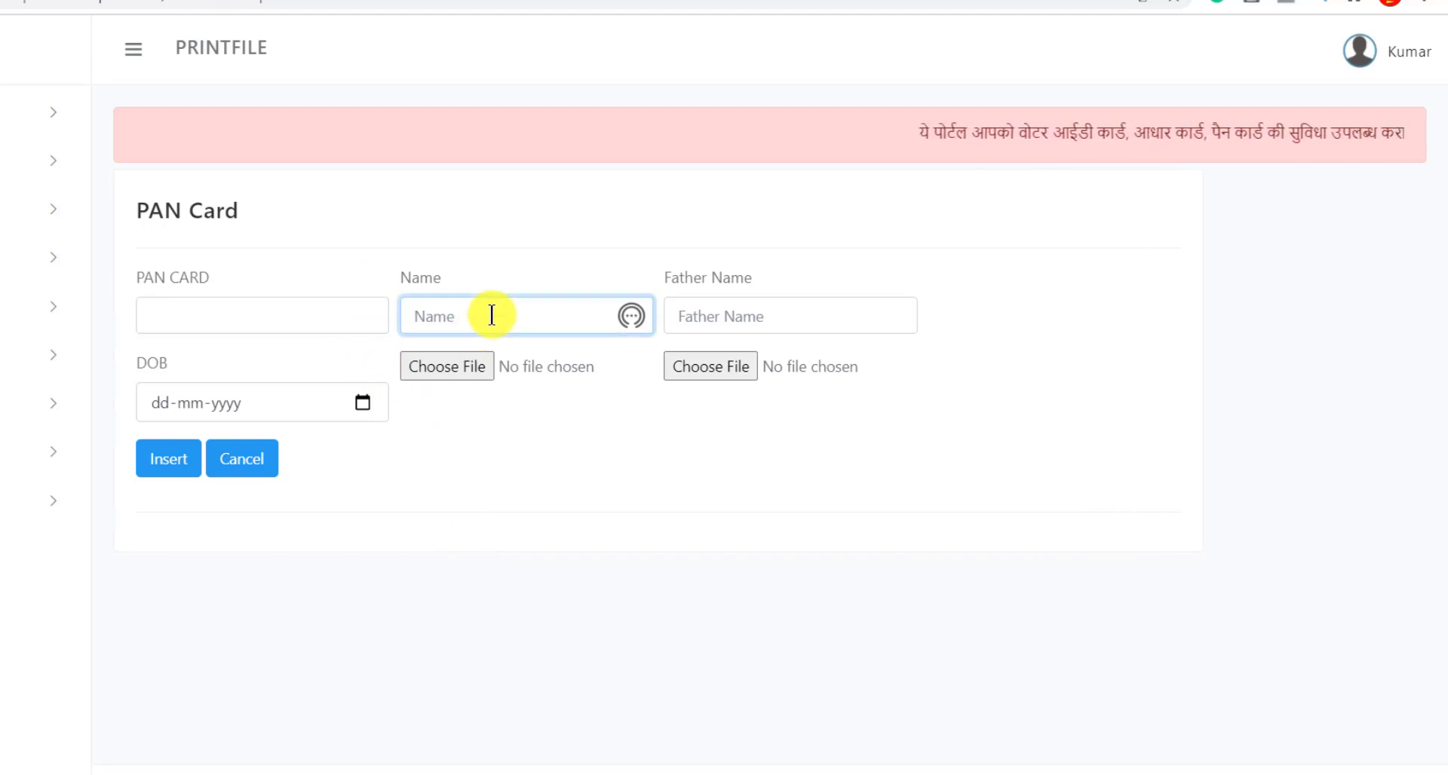
click(725, 316)
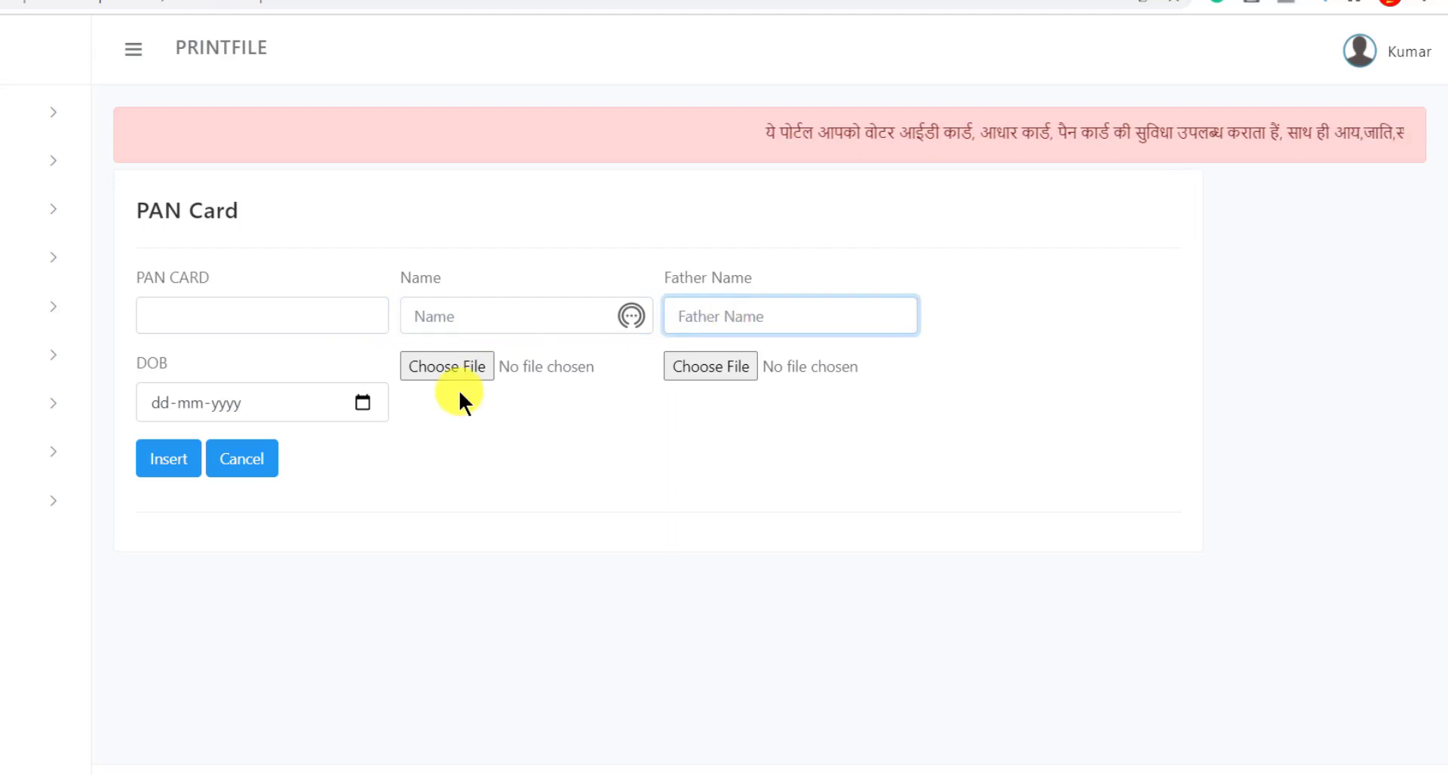
click(164, 404)
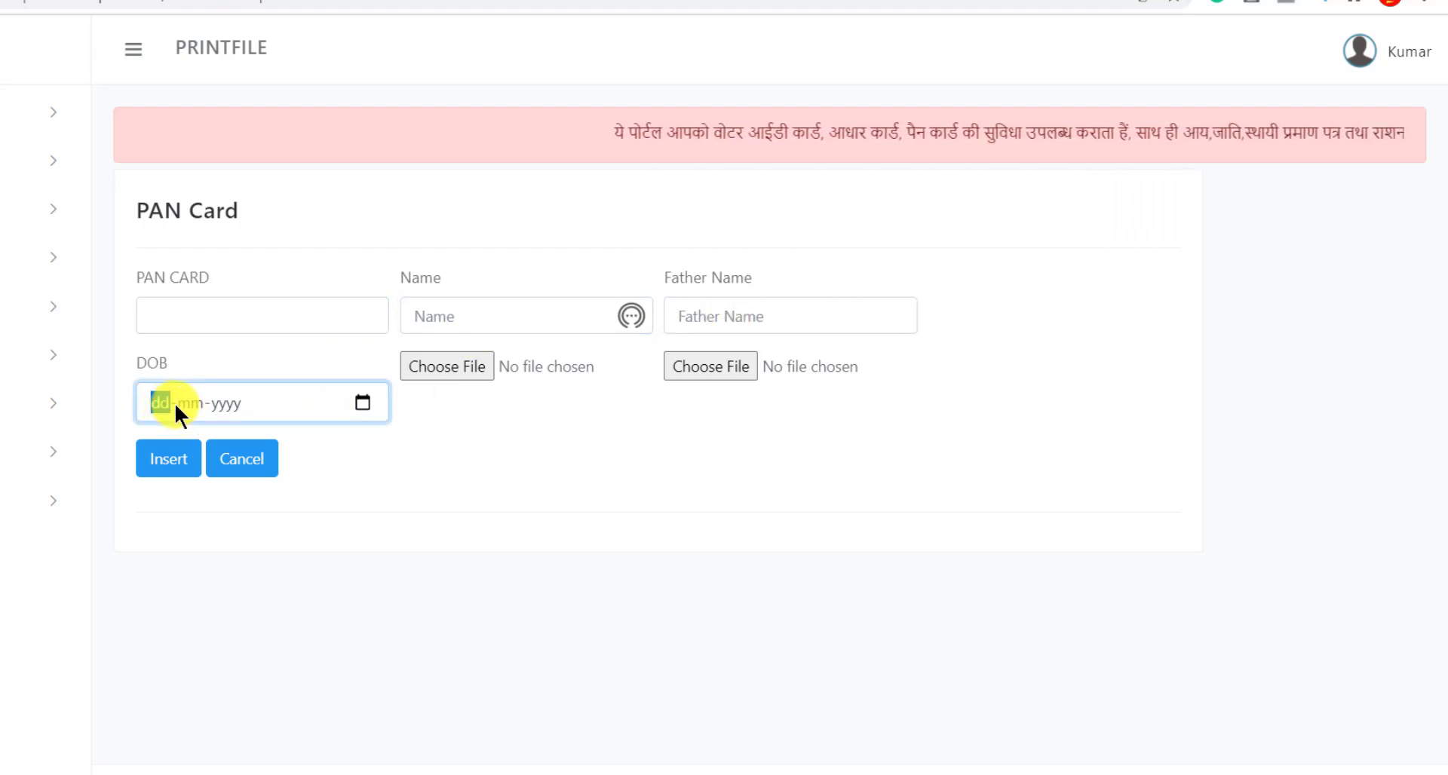
click(450, 367)
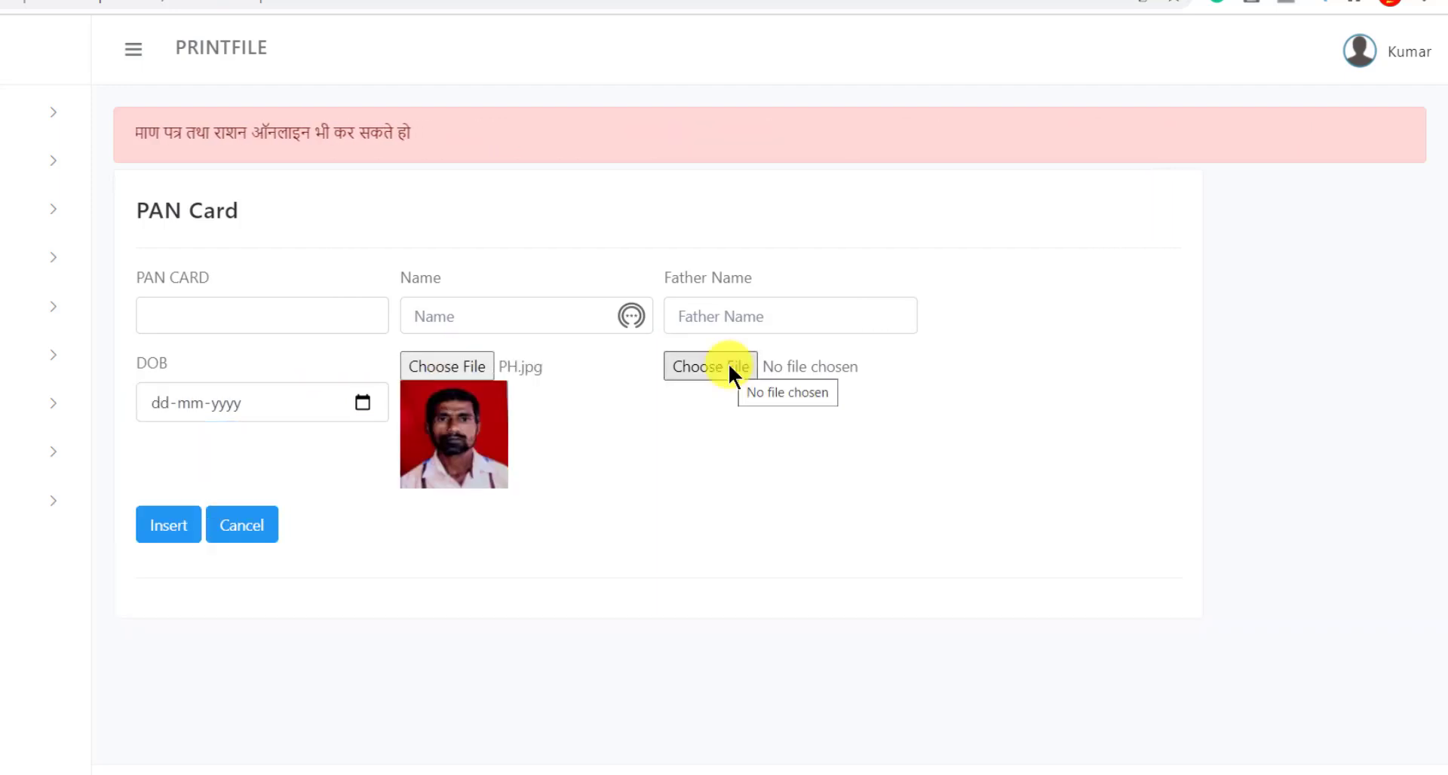
click(729, 368)
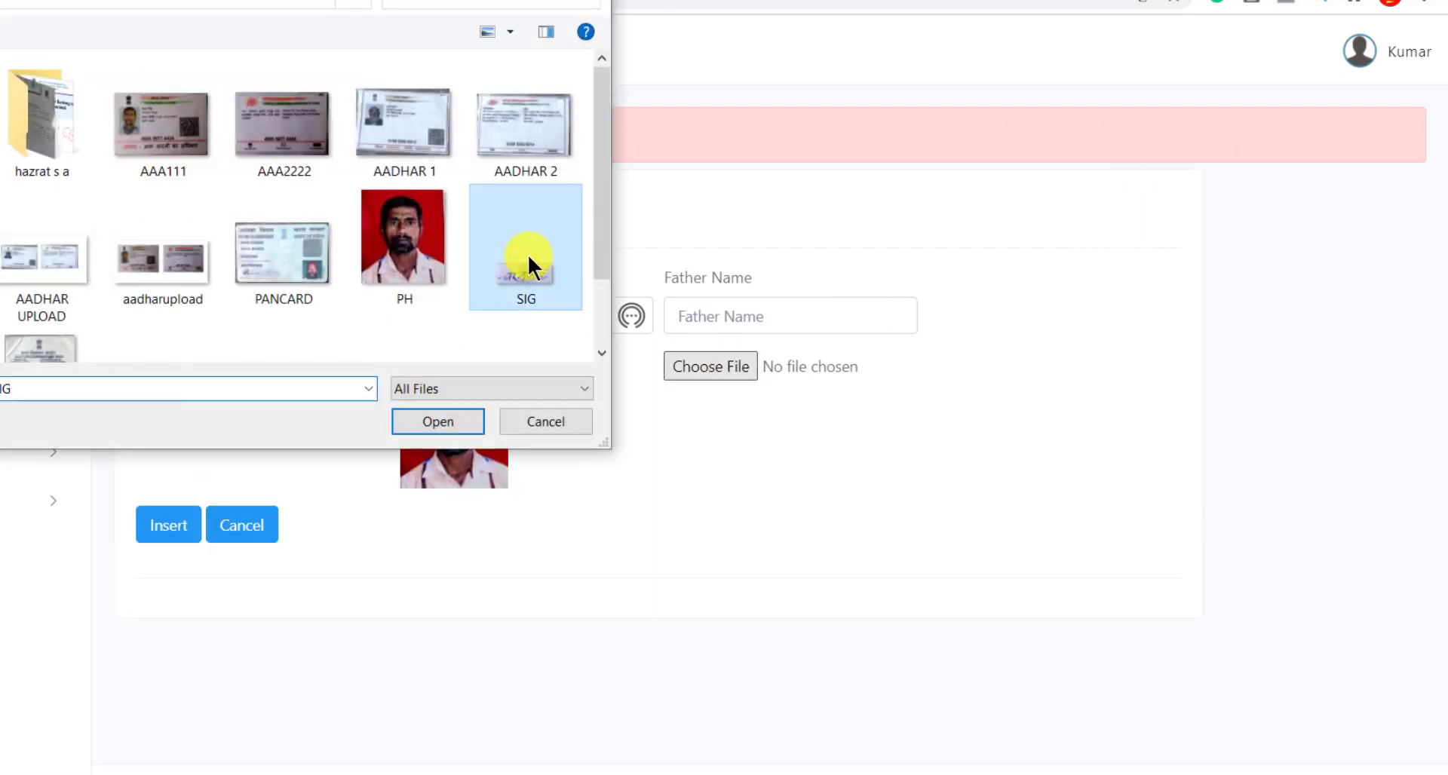
double_click(527, 263)
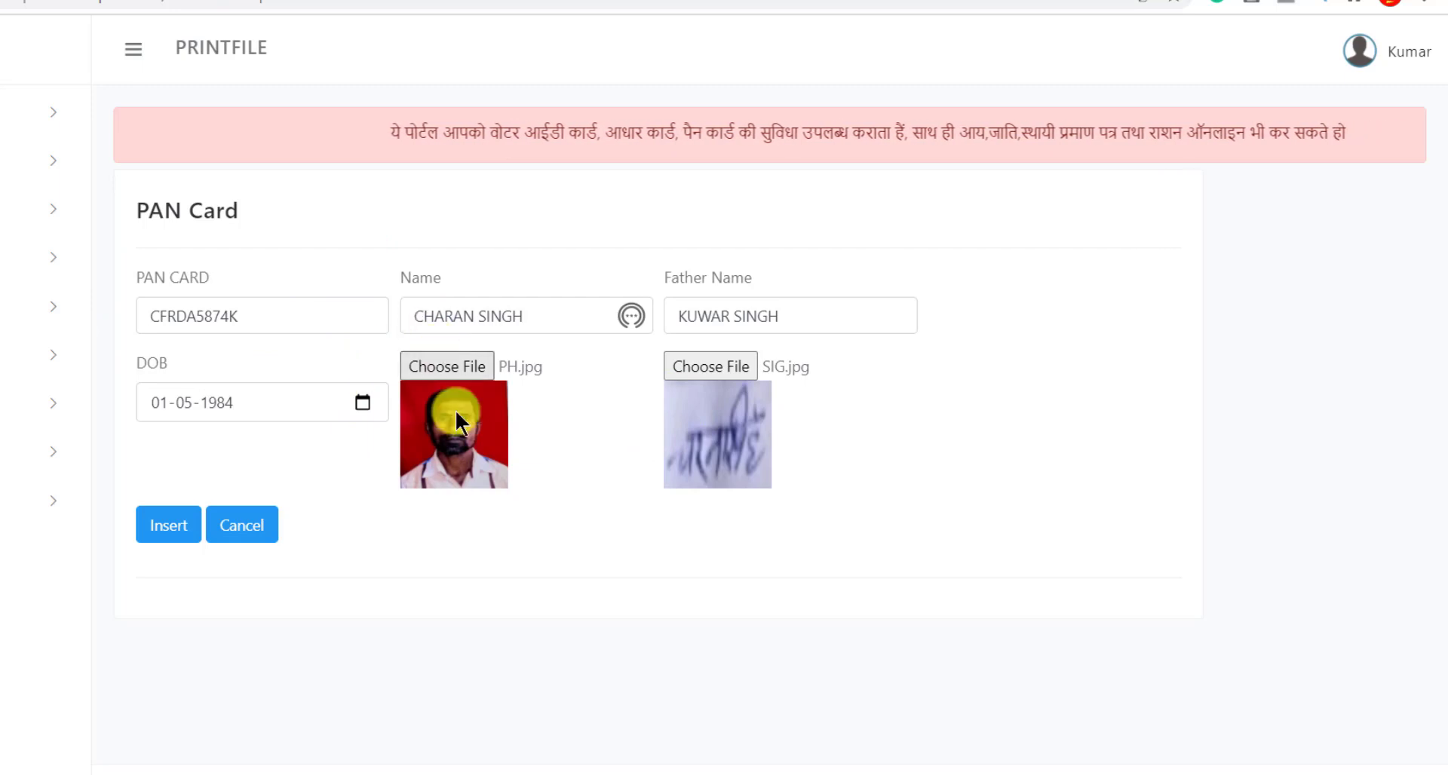
click(158, 528)
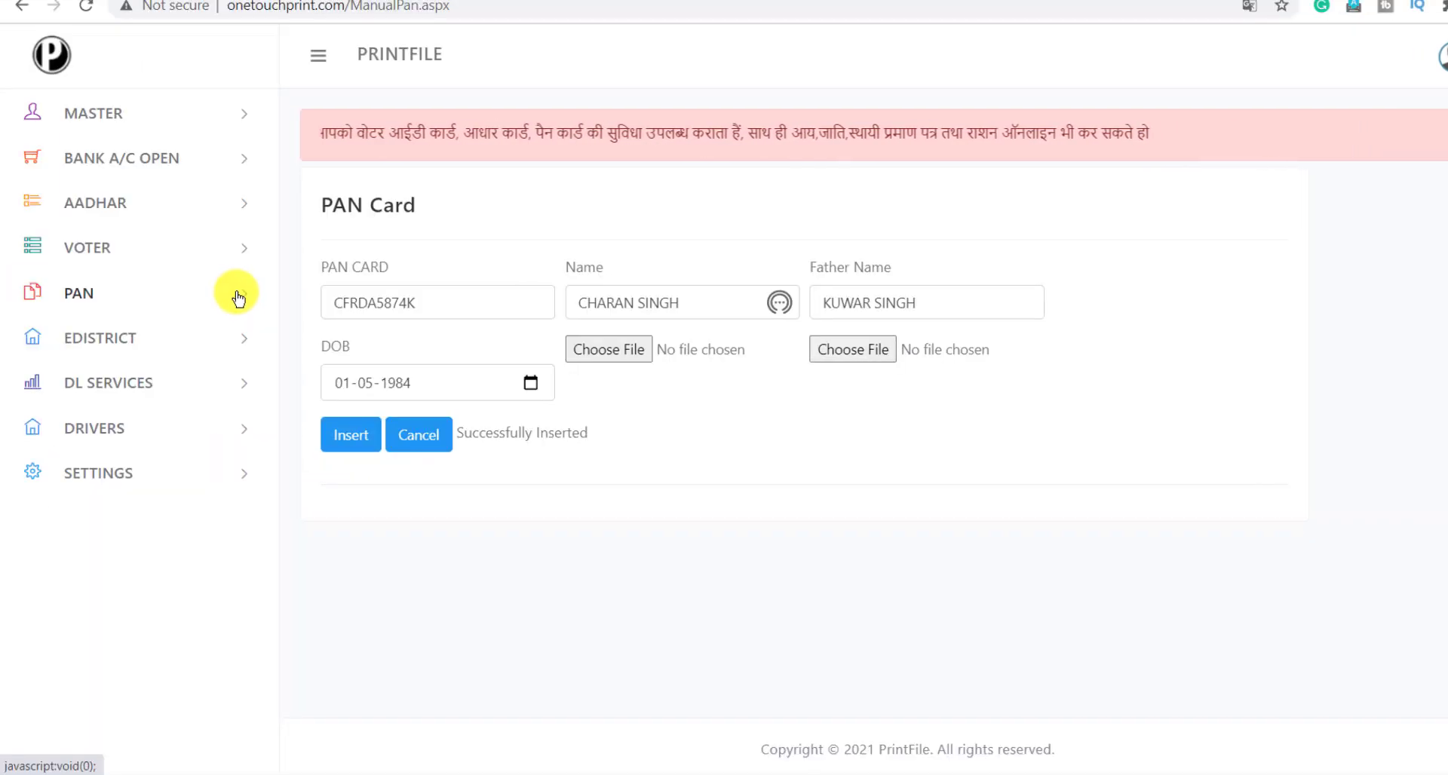
- Open the print preview of the newly inserted PAN record and examine the whole document down to the cut-out card
click(239, 297)
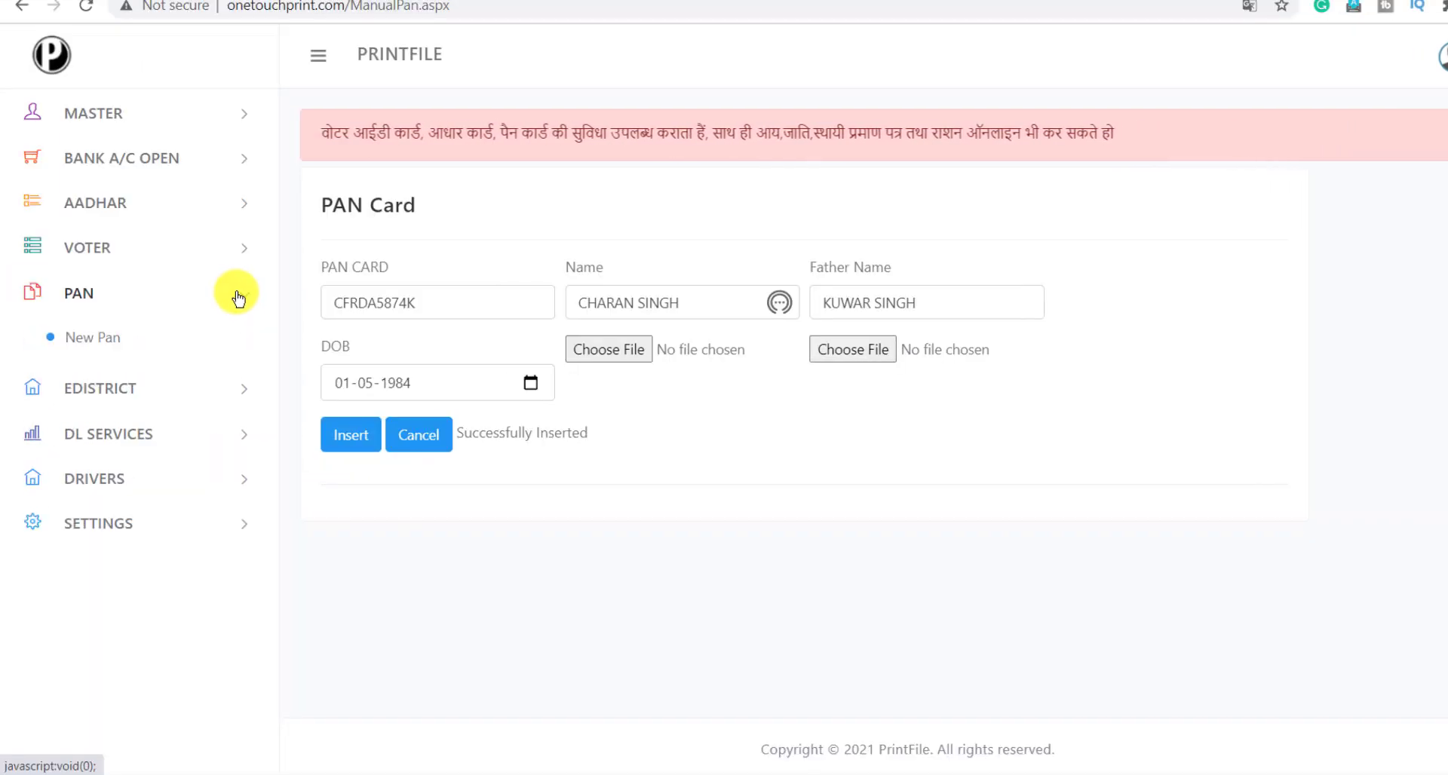
click(94, 339)
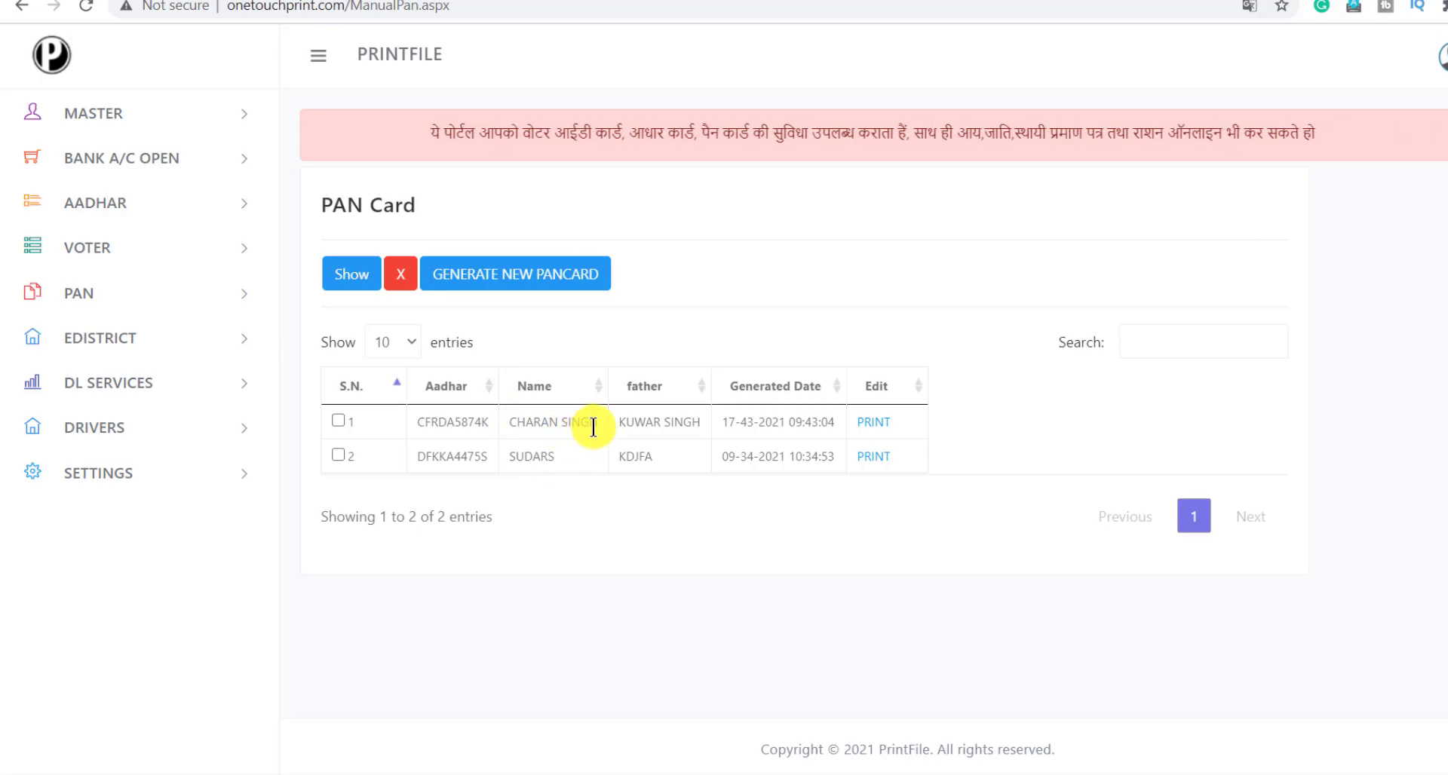
click(873, 423)
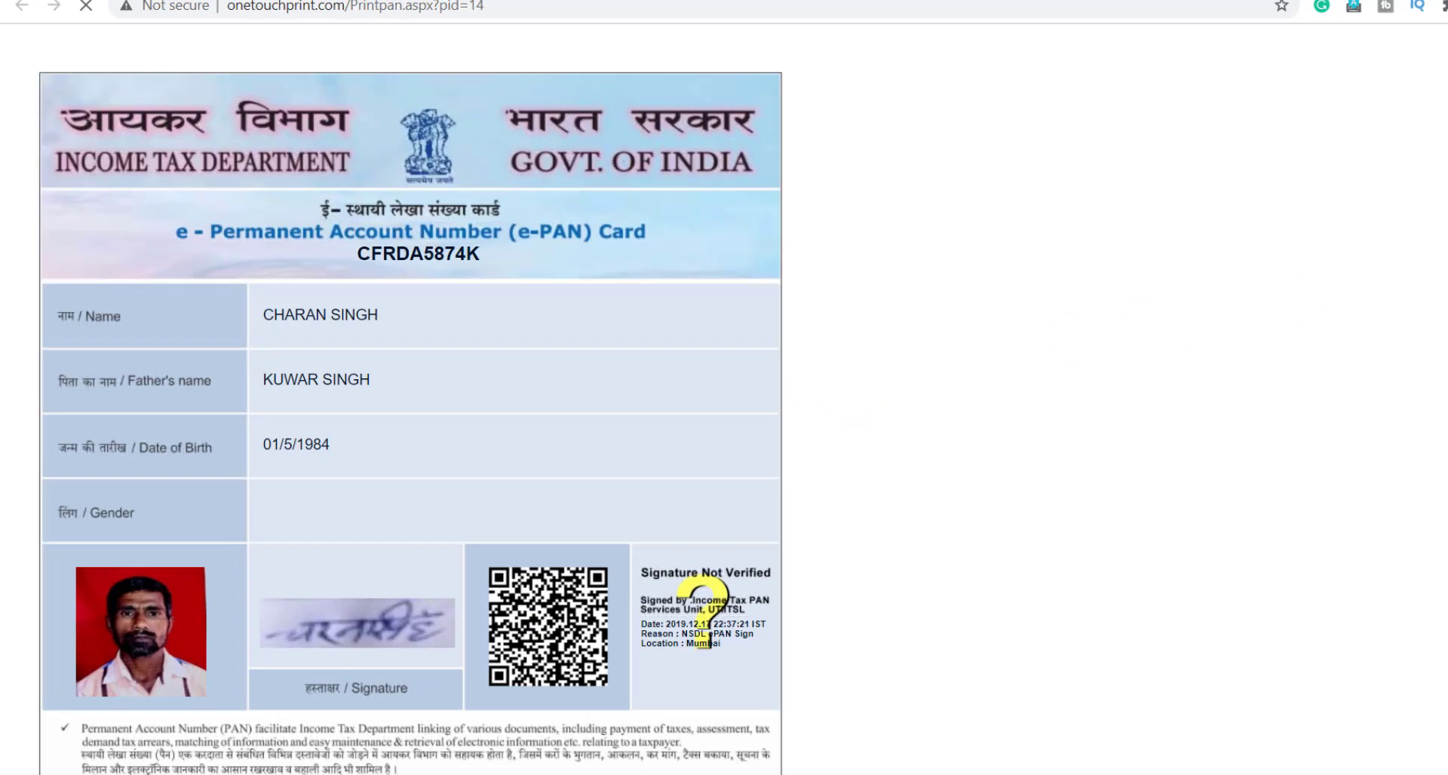
scroll(845, 394, down, 3)
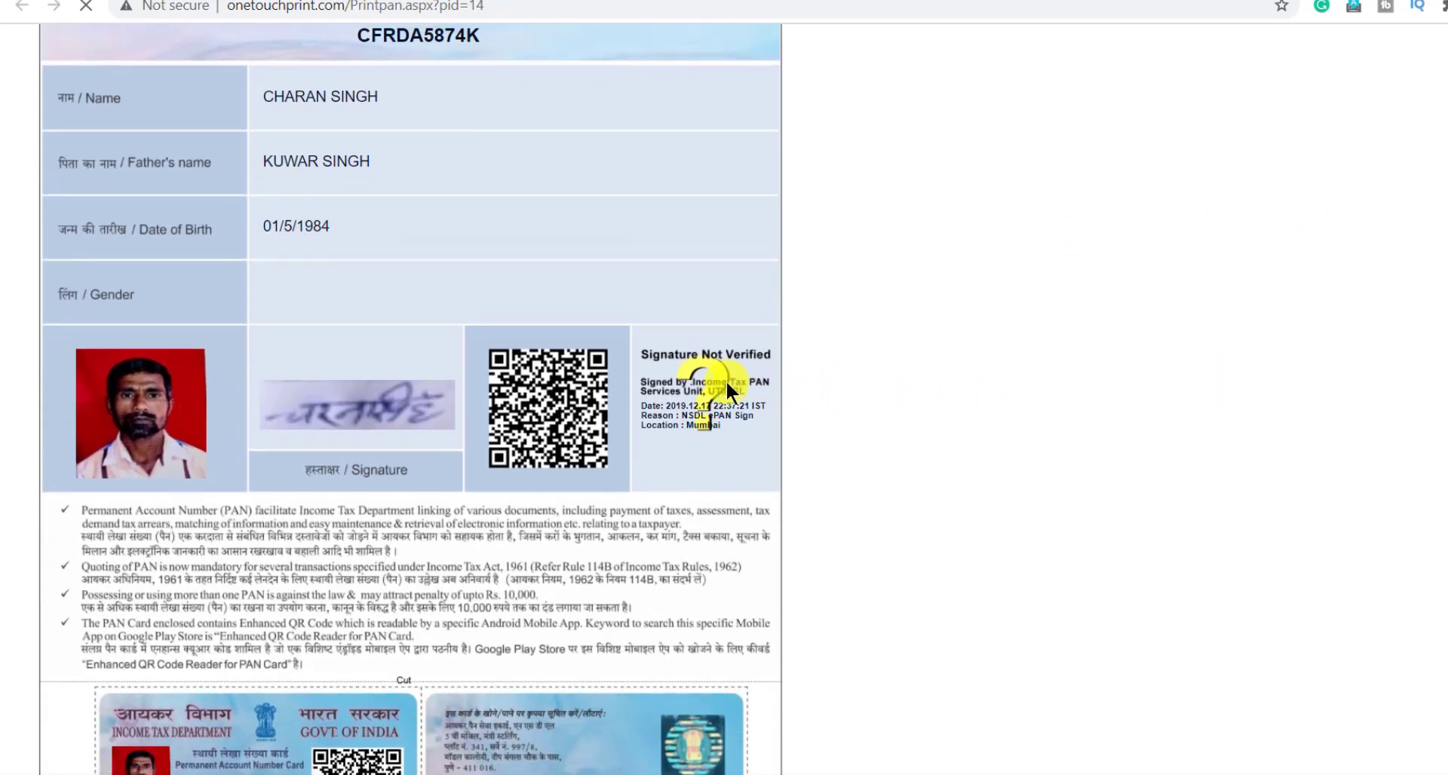
scroll(410, 400, down, 4)
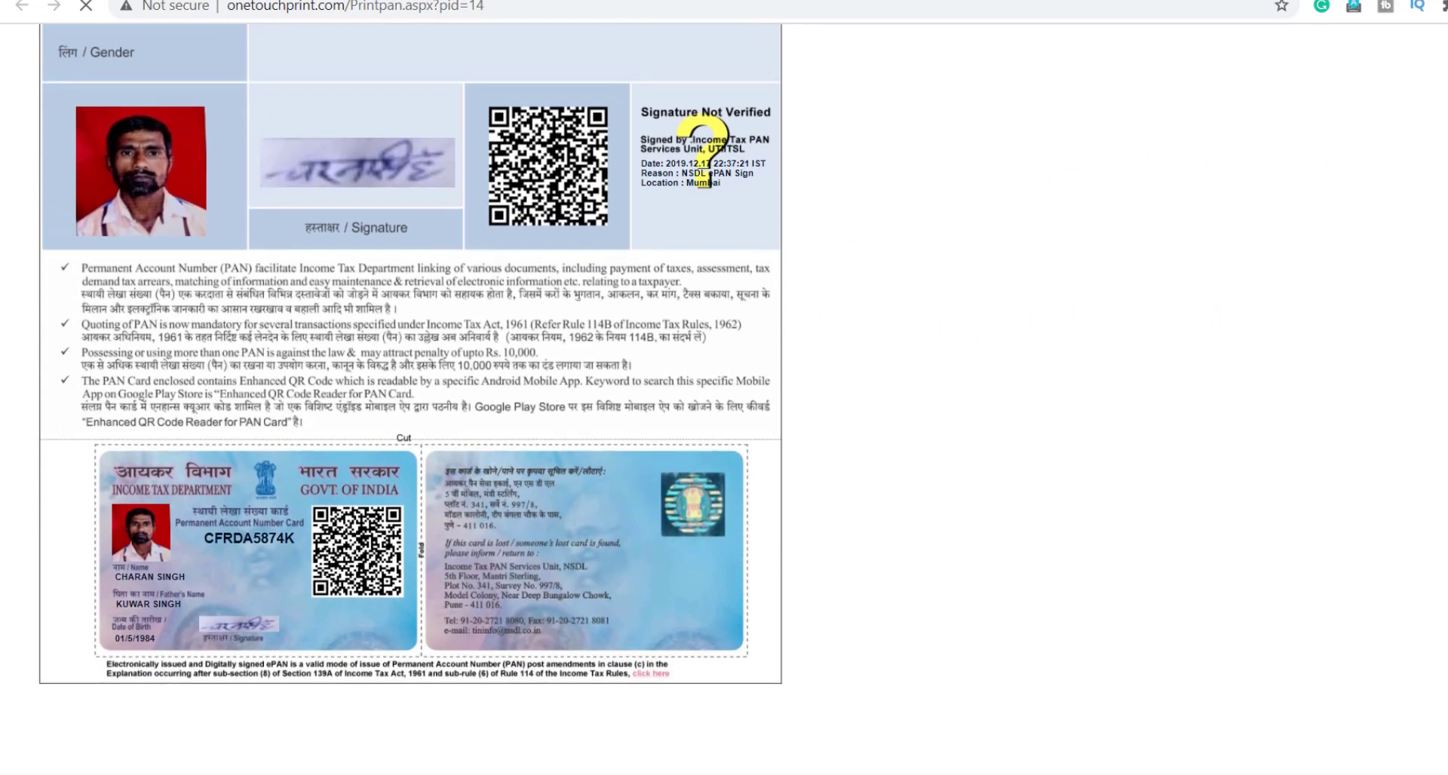
scroll(409, 400, up, 7)
scroll(410, 400, down, 6)
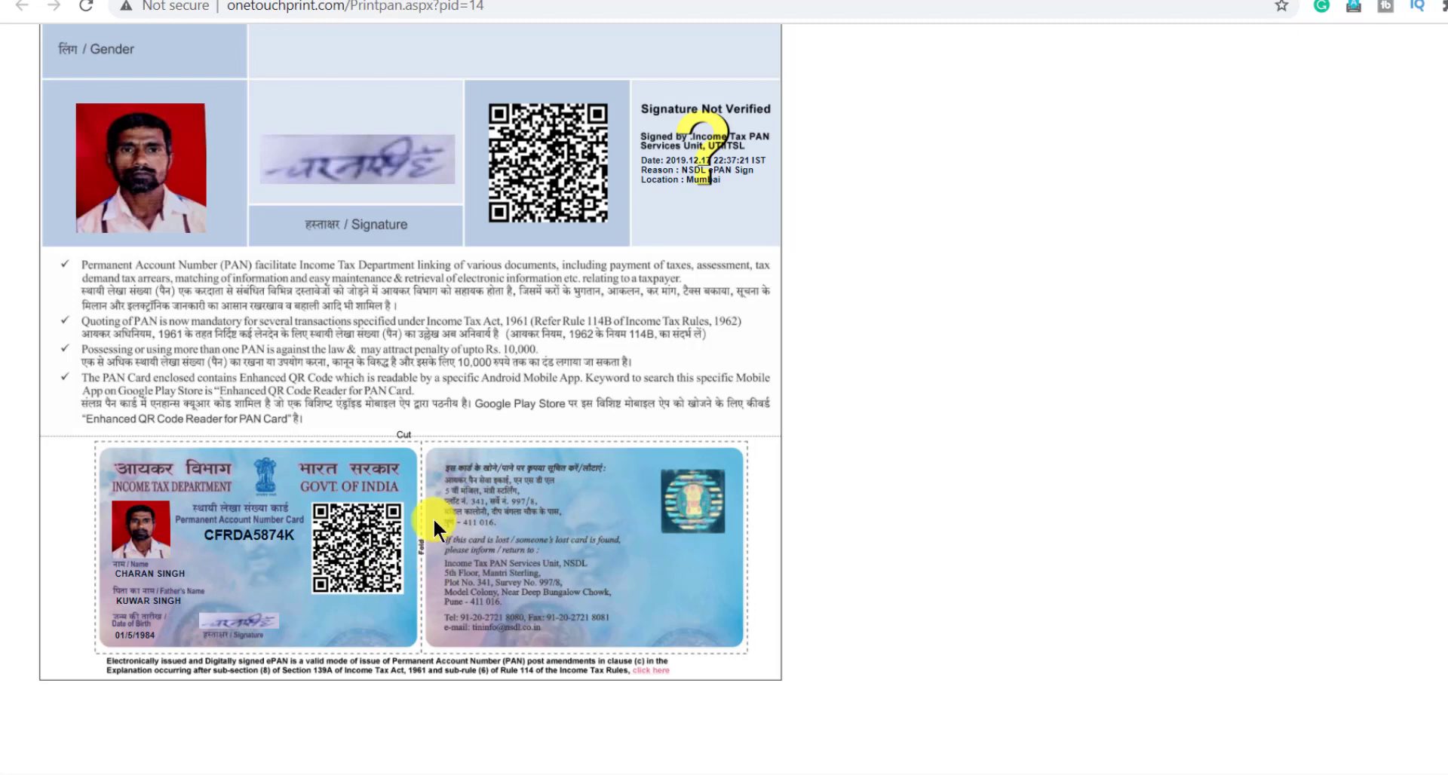
key(ctrl+w)
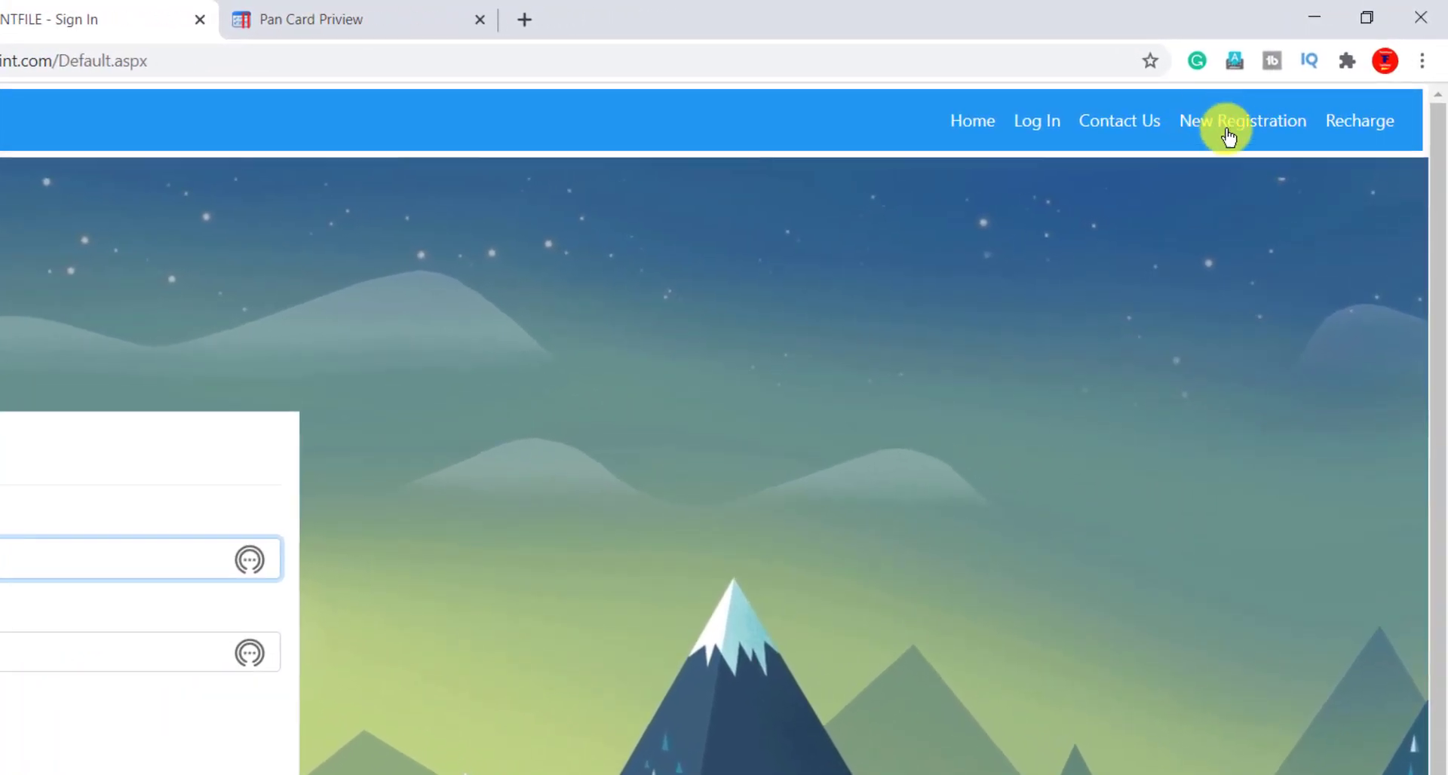
- Open the new member registration form and set the membership type to Distributor
click(1119, 127)
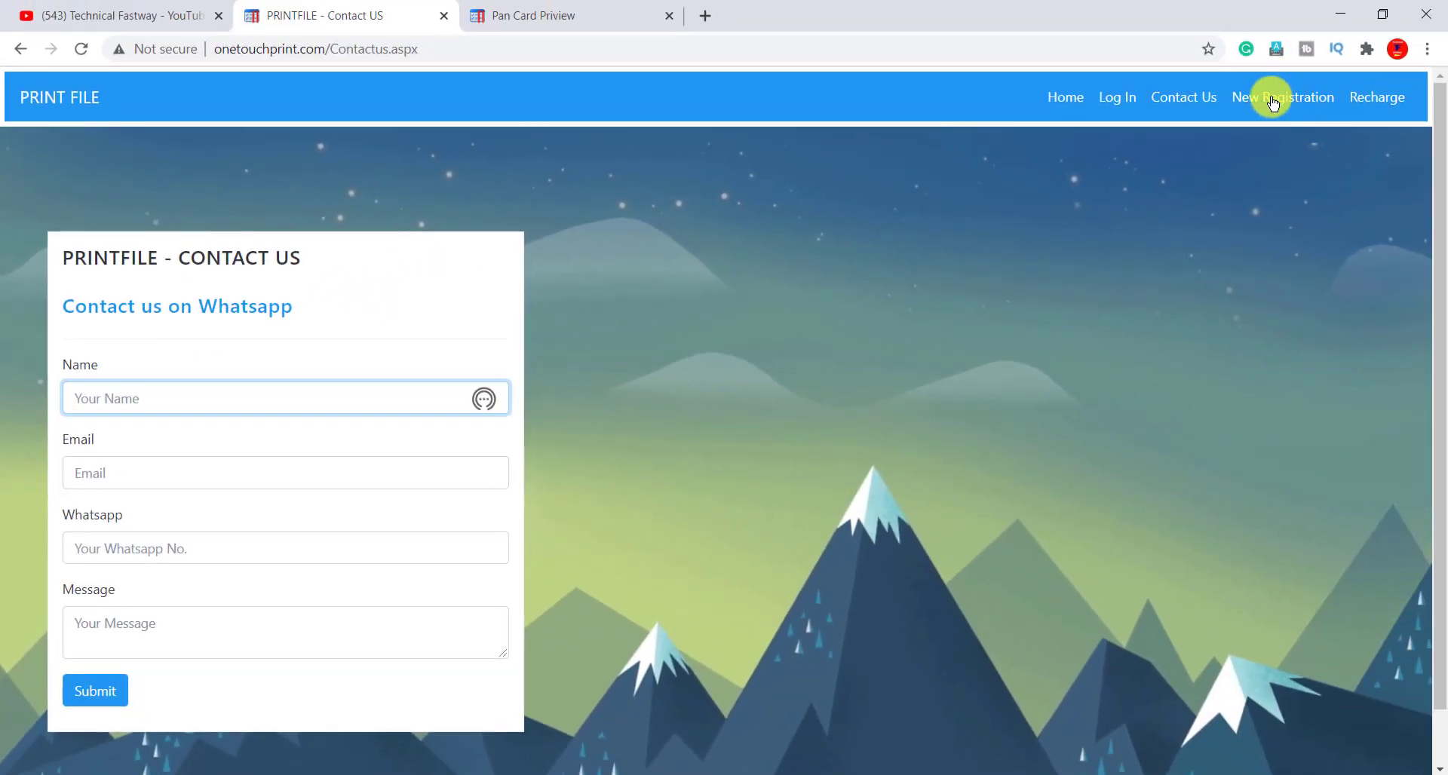
click(1274, 99)
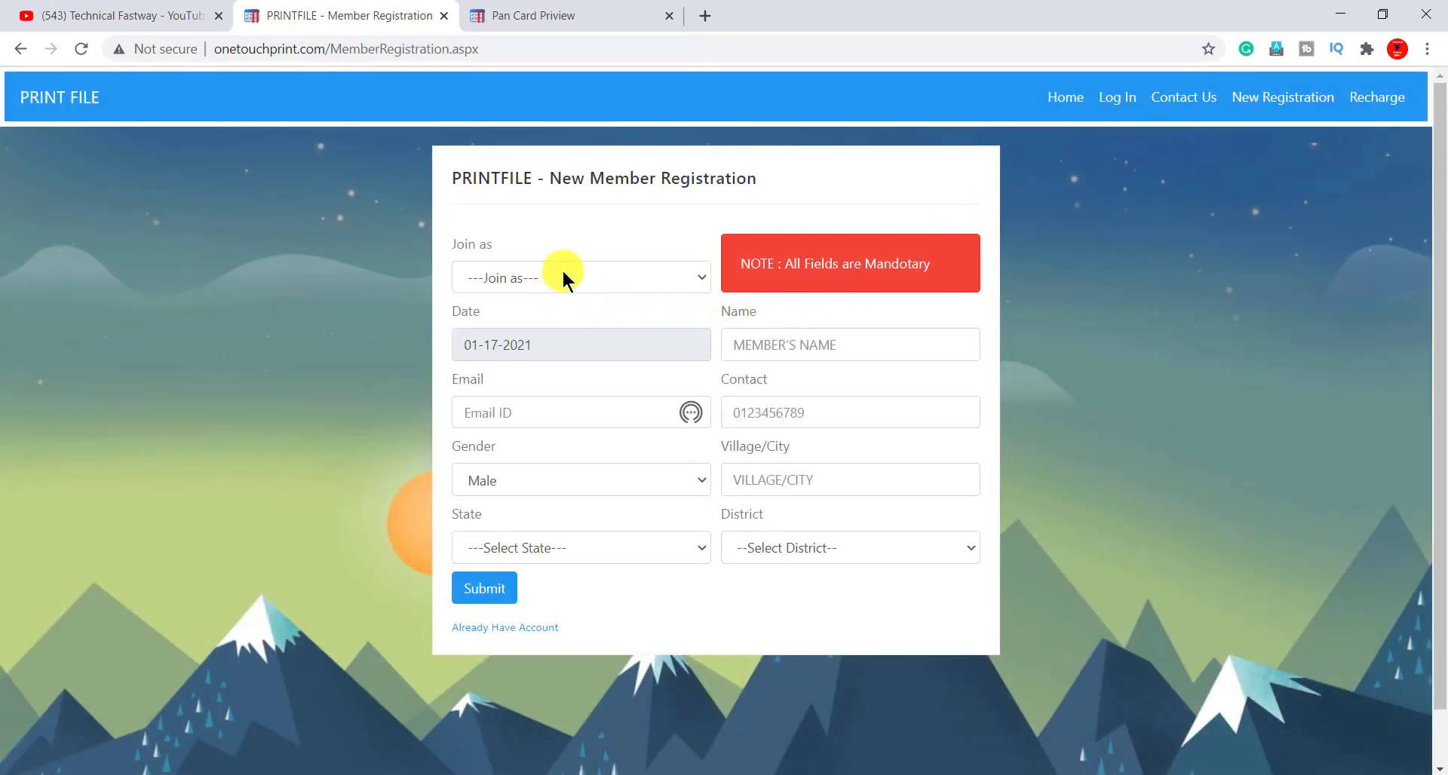
click(563, 277)
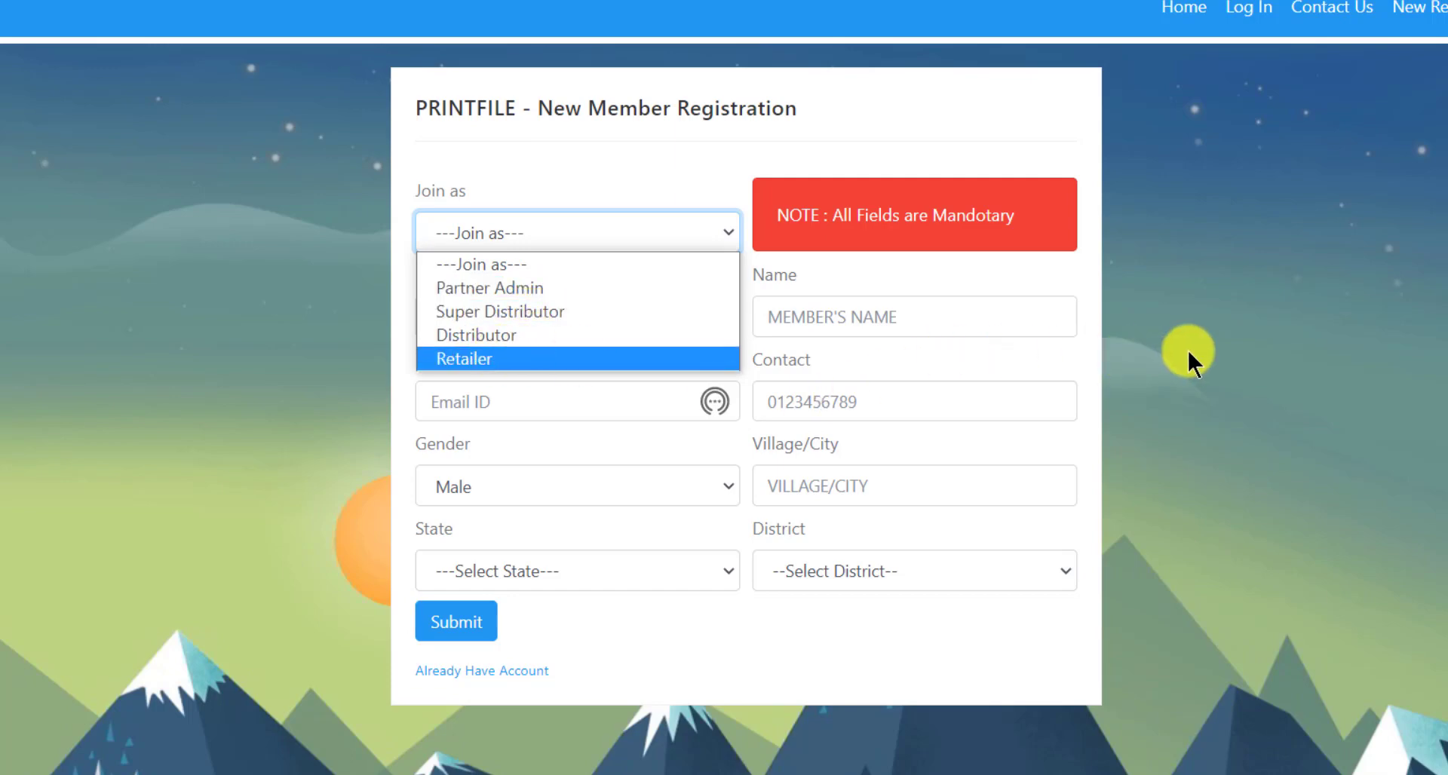
click(514, 332)
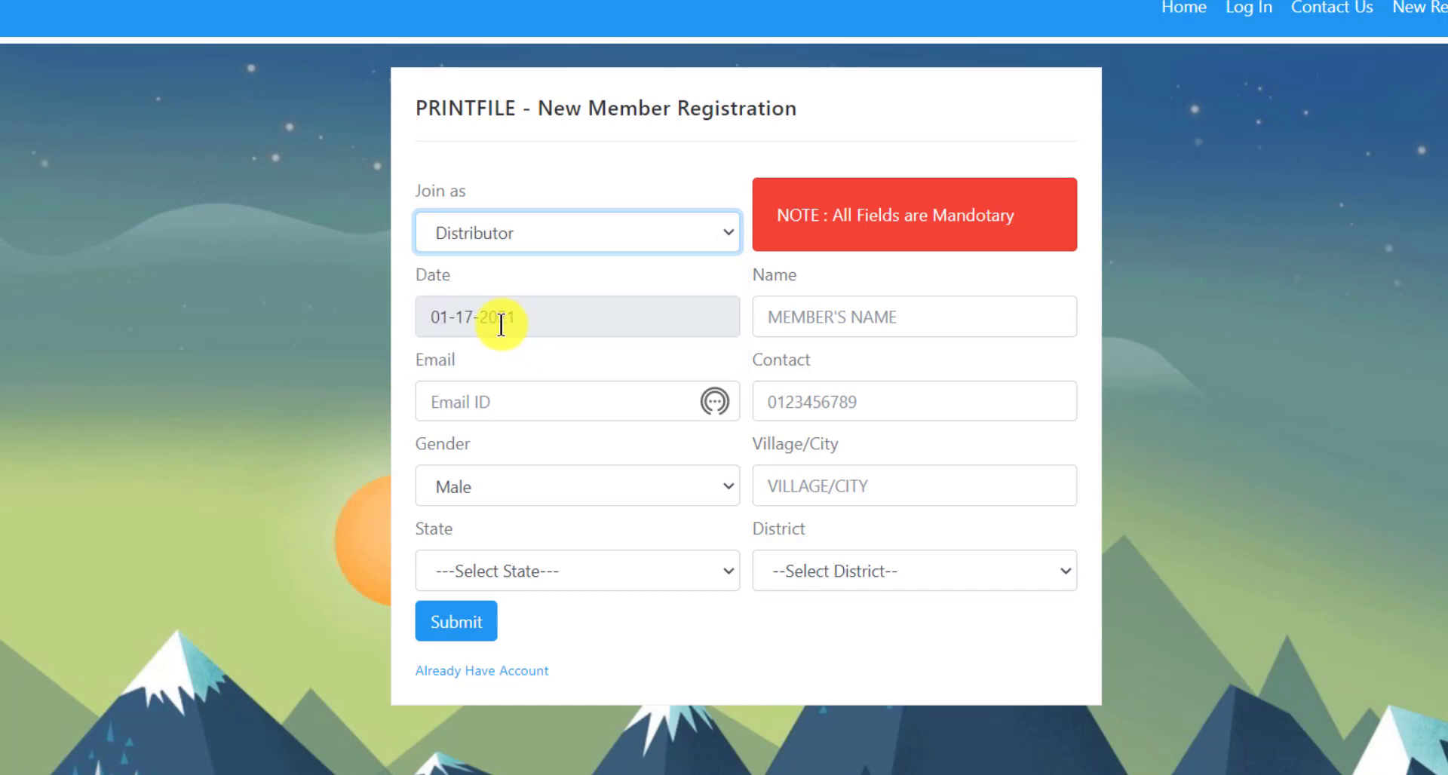
mouse_move(760, 271)
mouse_down()
mouse_move(915, 354)
mouse_move(988, 343)
mouse_up()
drag(393, 344, 608, 447)
mouse_move(789, 351)
mouse_down()
mouse_move(935, 453)
mouse_move(954, 436)
mouse_up()
mouse_move(416, 456)
mouse_down()
mouse_move(609, 521)
mouse_move(638, 513)
mouse_up()
drag(753, 442, 927, 517)
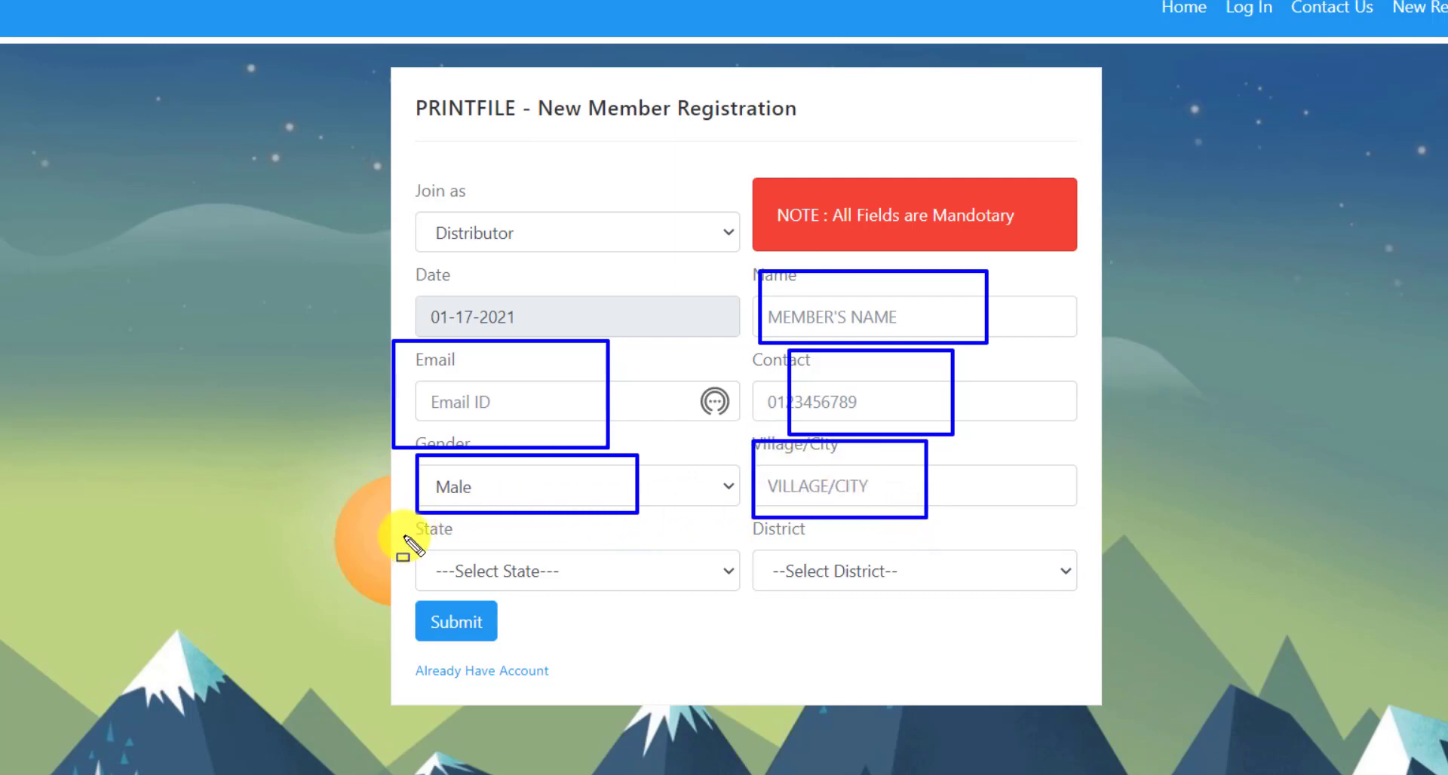
mouse_move(408, 530)
mouse_down()
mouse_move(591, 614)
mouse_move(692, 602)
mouse_up()
drag(767, 529, 879, 595)
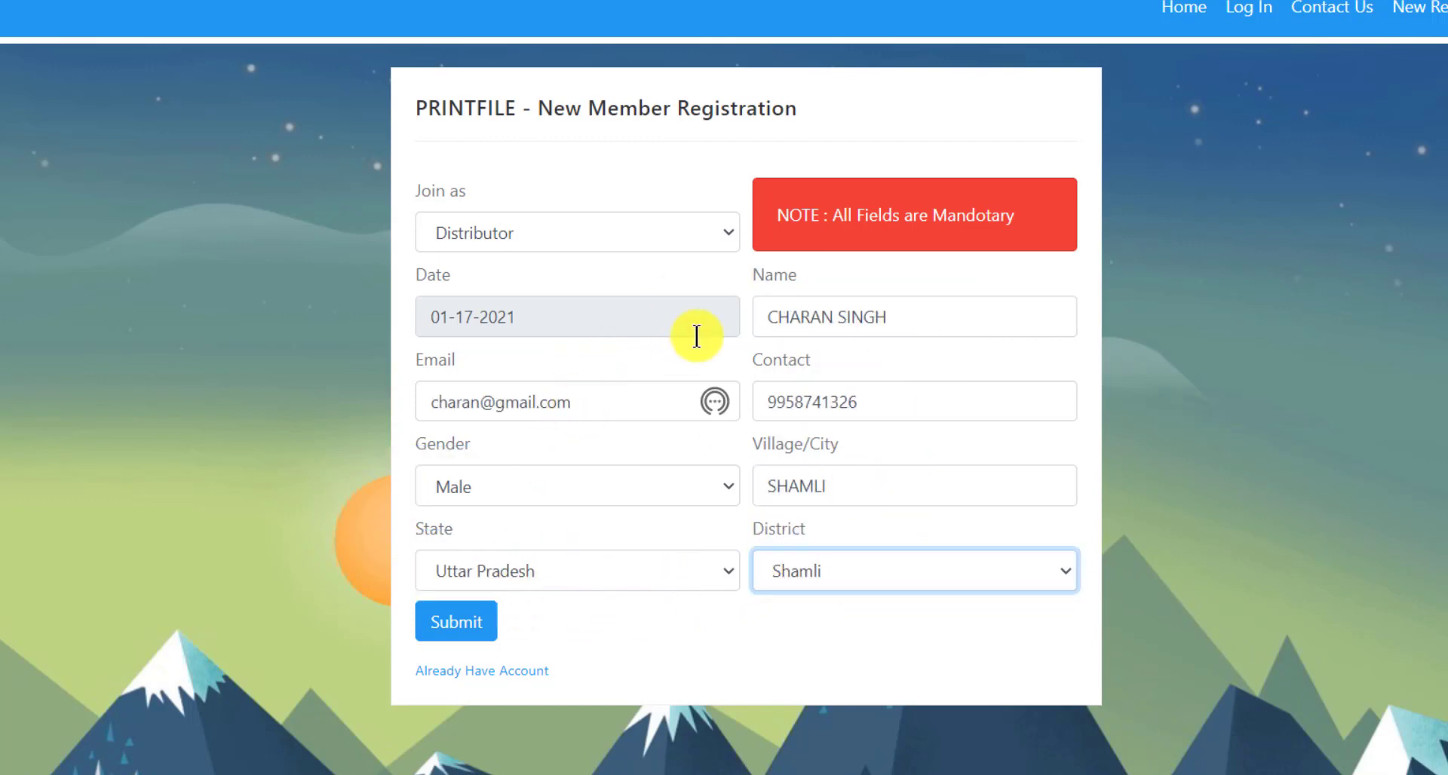
- Submit the registration with the member's name, e-mail, contact number, city, state Uttar Pradesh and district Shamli, and highlight the issued login credentials
click(443, 626)
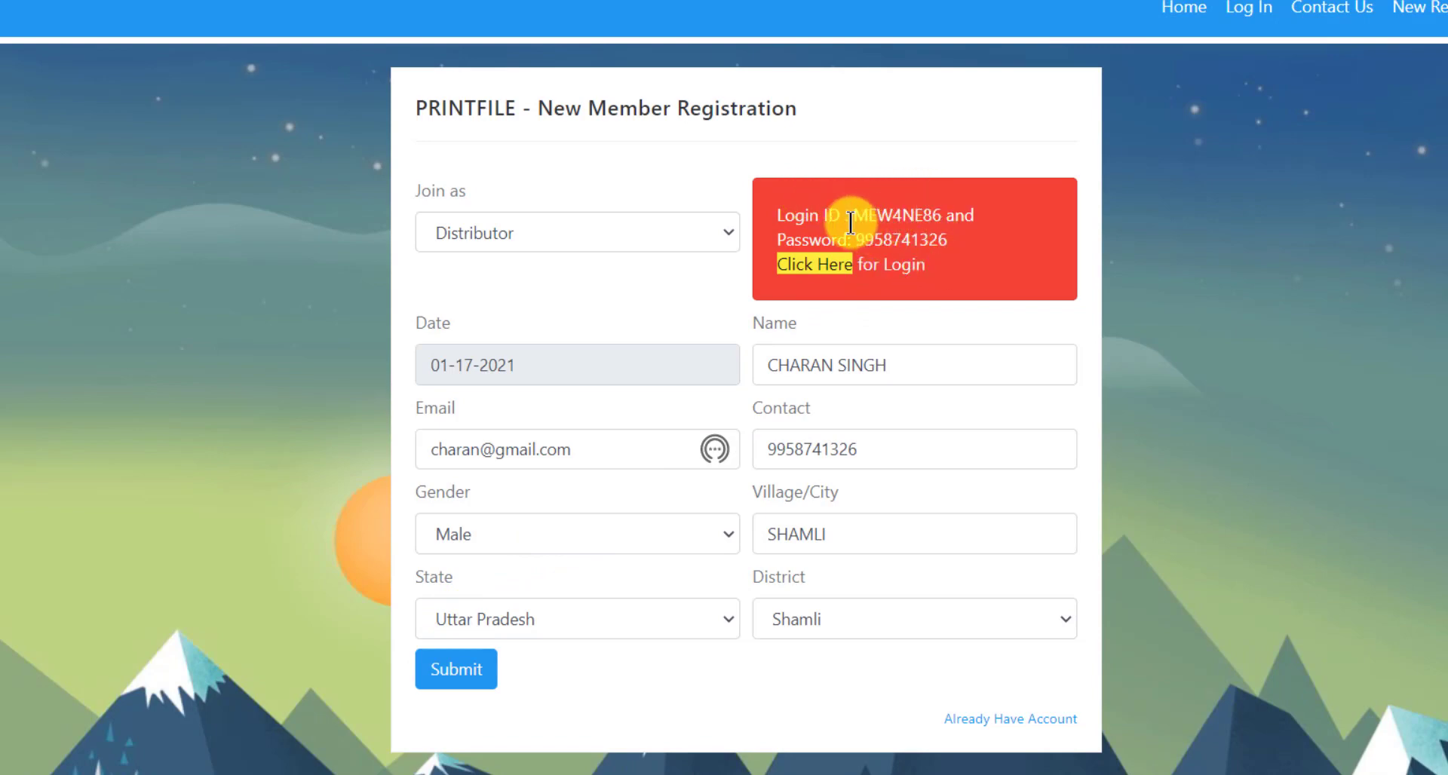
drag(849, 215, 938, 249)
double_click(919, 216)
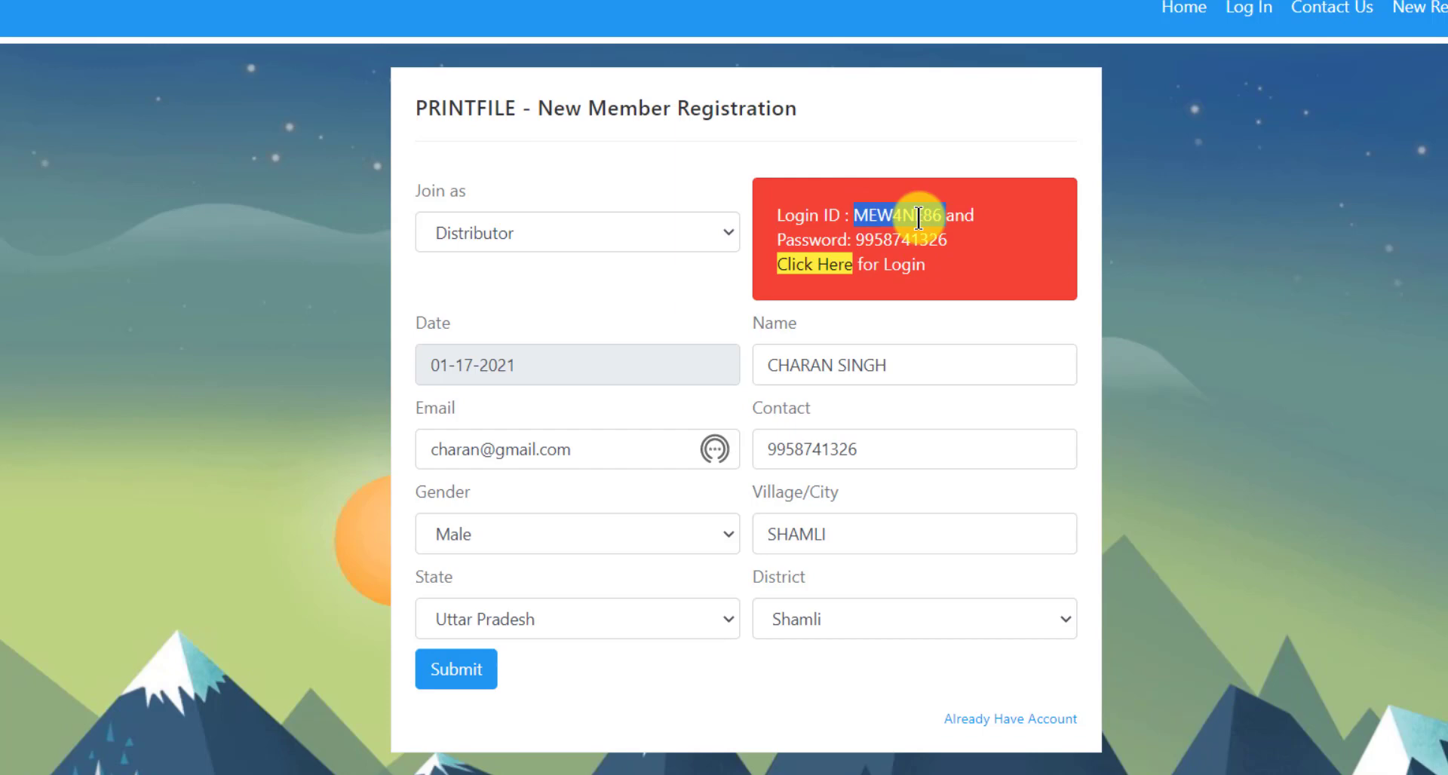
double_click(922, 241)
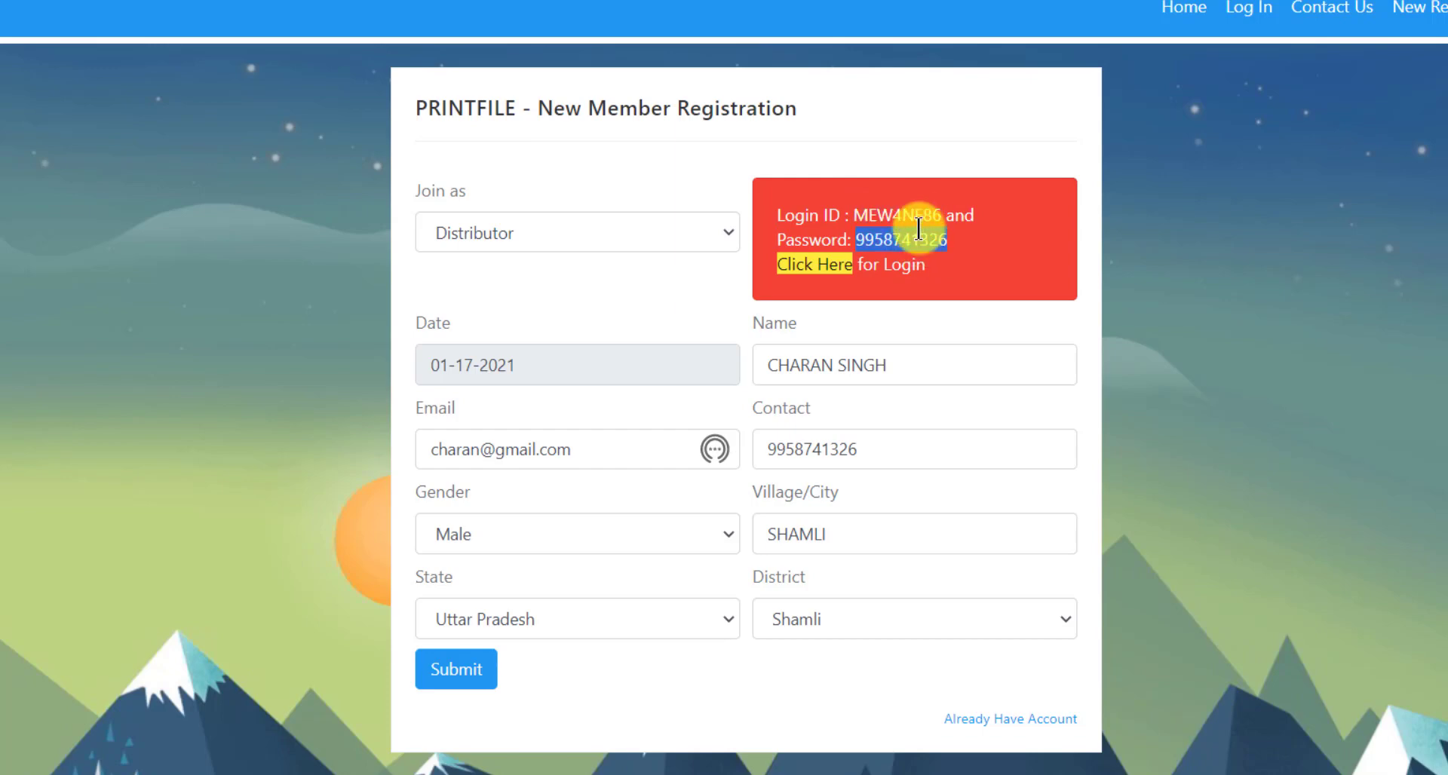
double_click(916, 215)
drag(964, 241, 858, 209)
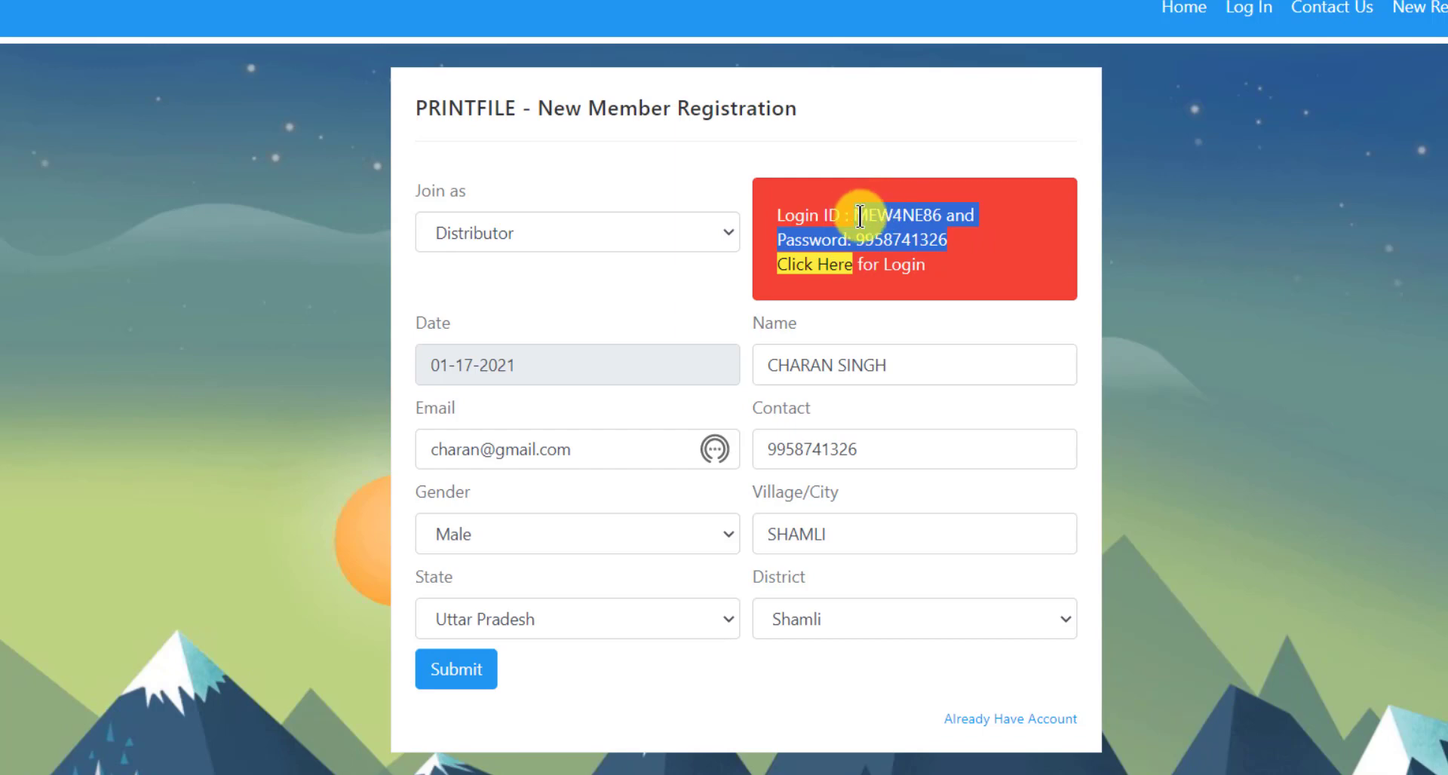
click(915, 243)
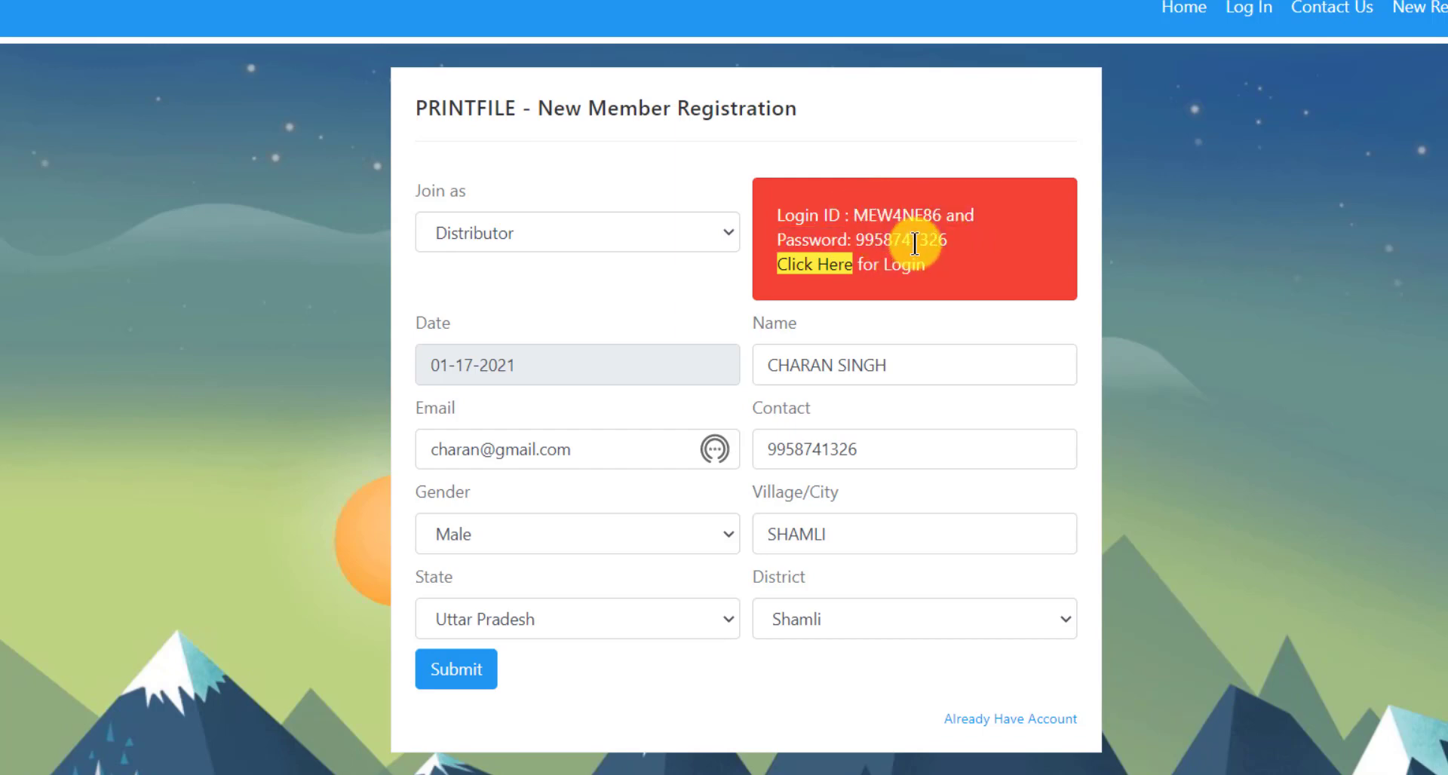
- Log in to the new member account with the issued username and password
click(802, 268)
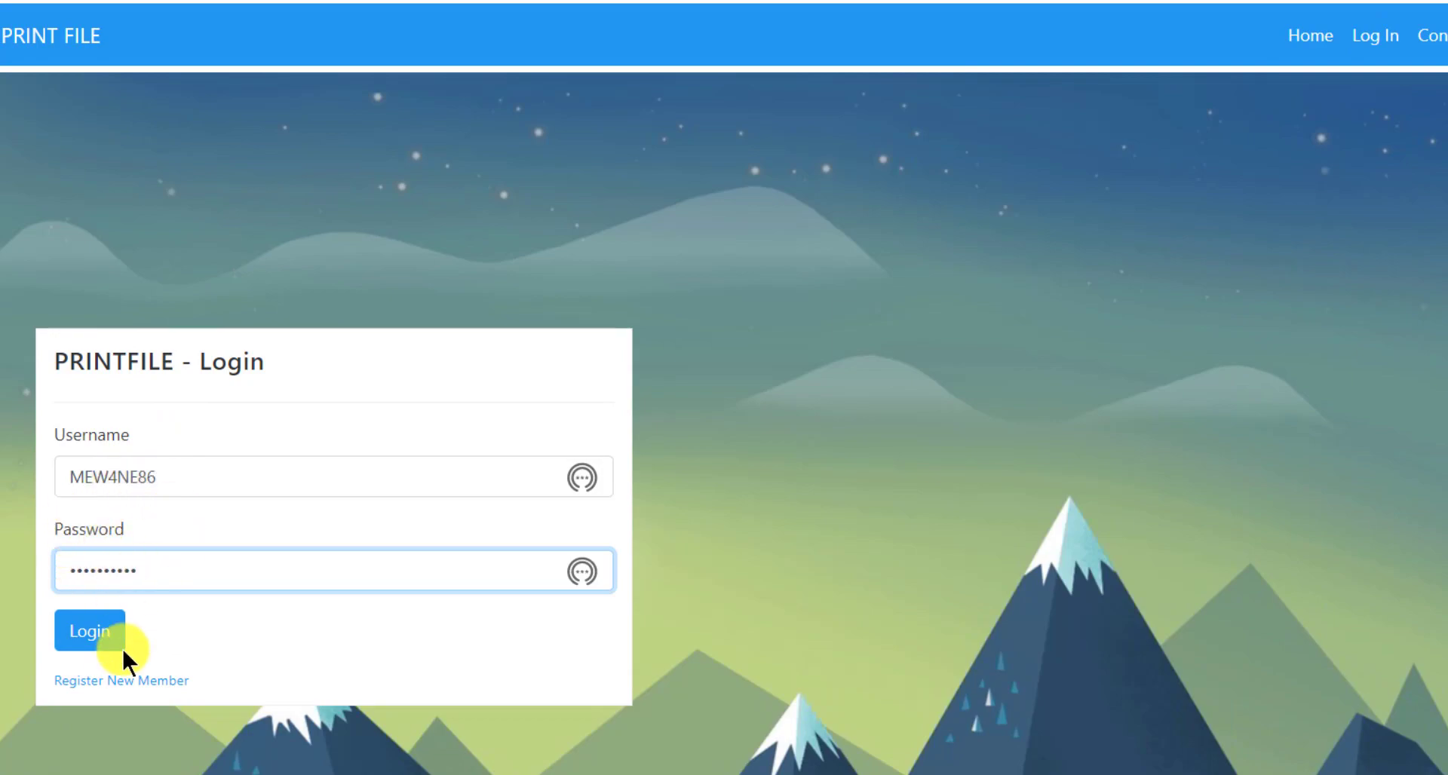
click(89, 640)
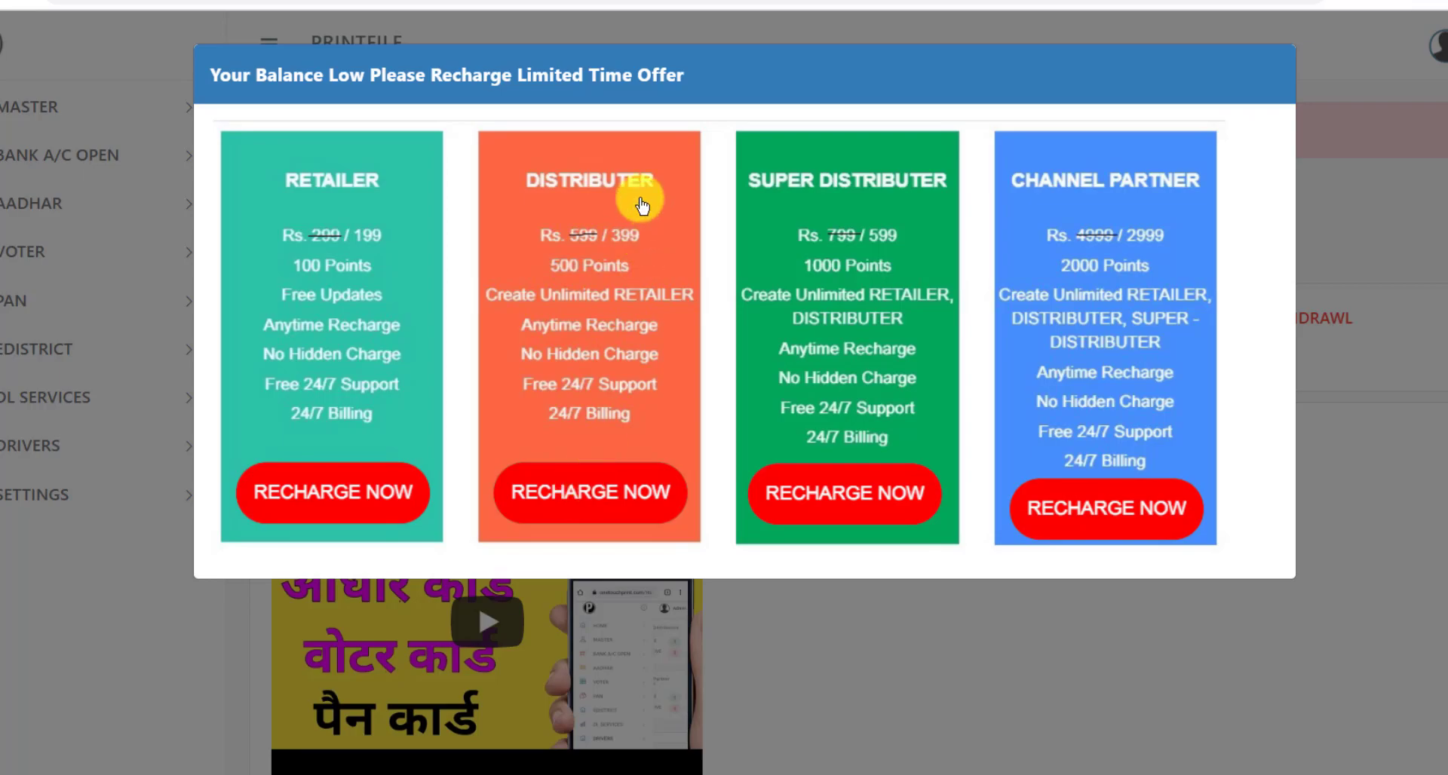
- Choose to recharge the Distributer plan at Rs. 399 and open the recharge payment page
click(596, 494)
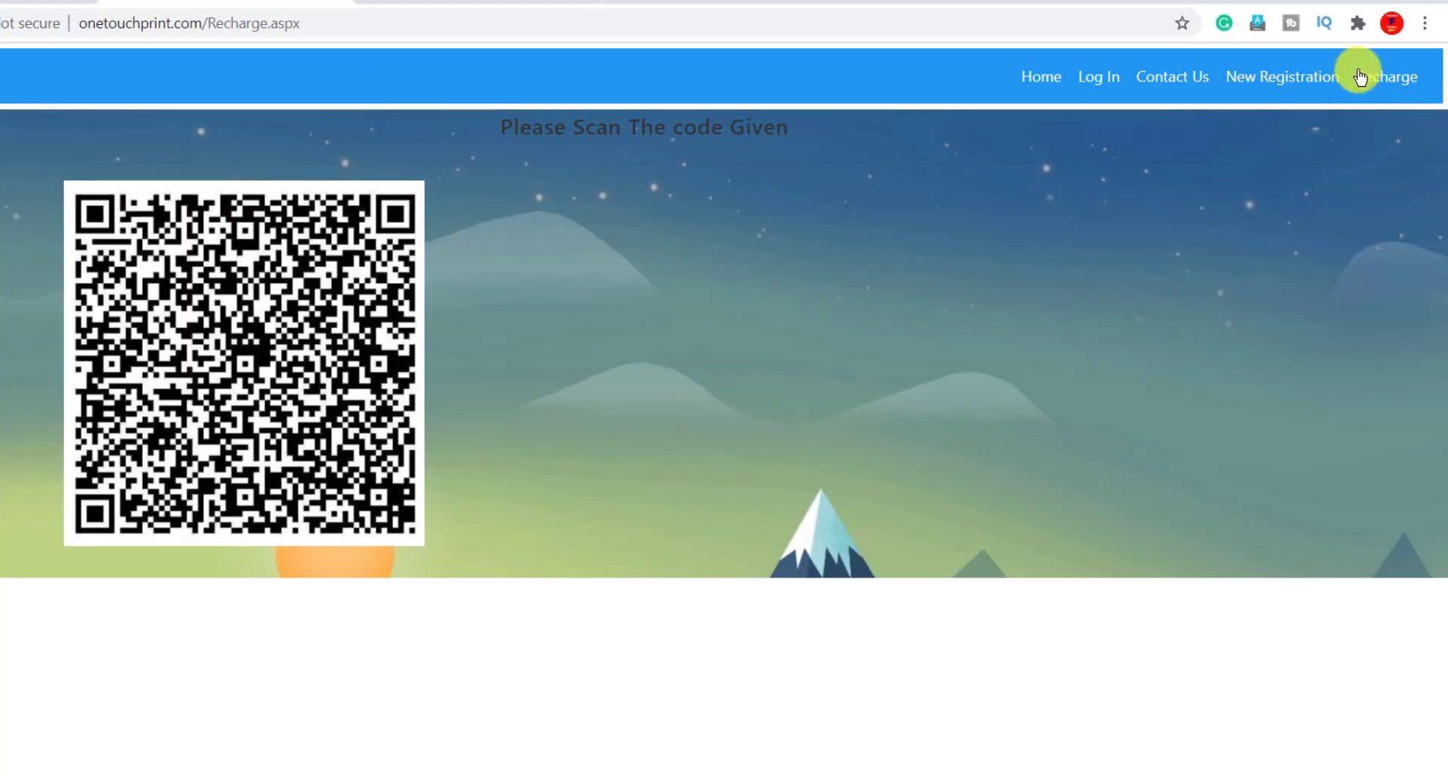
click(1377, 83)
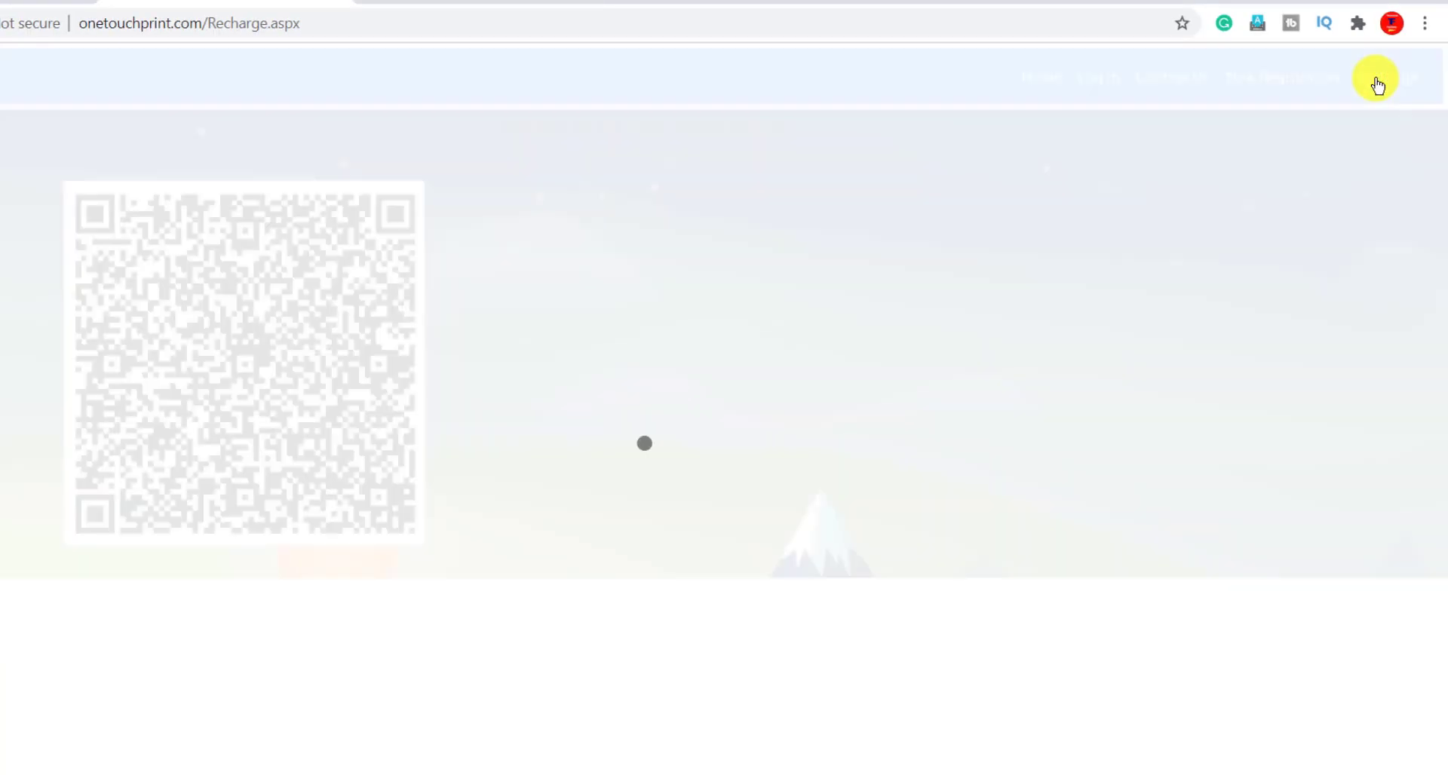